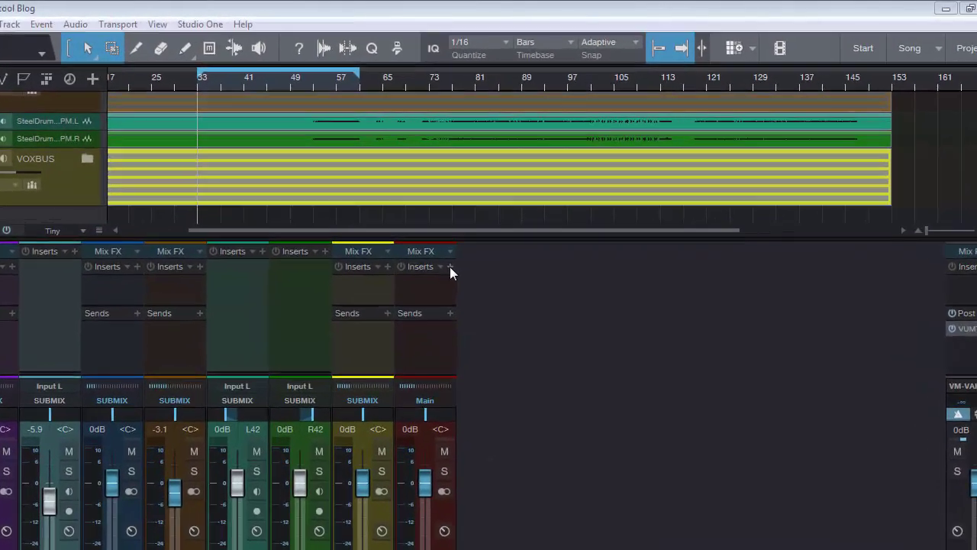
- Insert Mixtool on the SUBMIX channel and reset its gain from 6.48 dB back to 0.00 dB
left_click(480, 213)
double_click(514, 337)
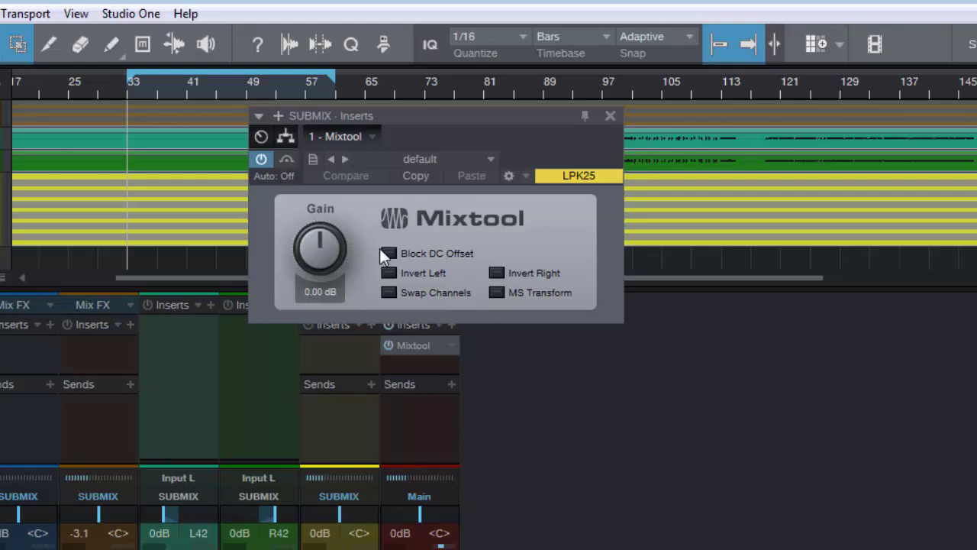
mouse_move(317, 249)
left_mouse_down()
mouse_move(323, 235)
mouse_move(322, 259)
left_mouse_up()
left_click(324, 248, "ctrl")
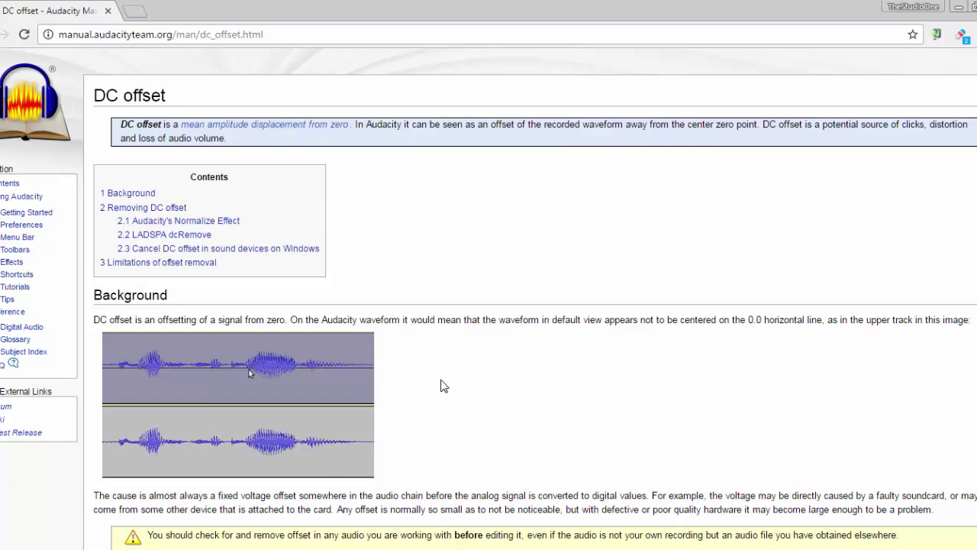
- Scroll through the Audacity manual's DC offset page and back to the top
scroll(482, 441, "down", 4)
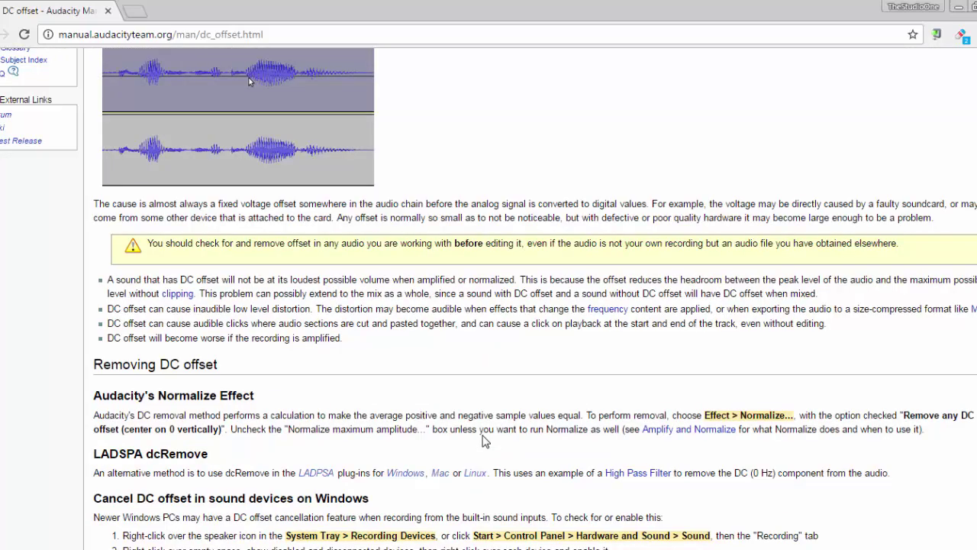
scroll(483, 441, "down", 2)
scroll(483, 441, "up", 4)
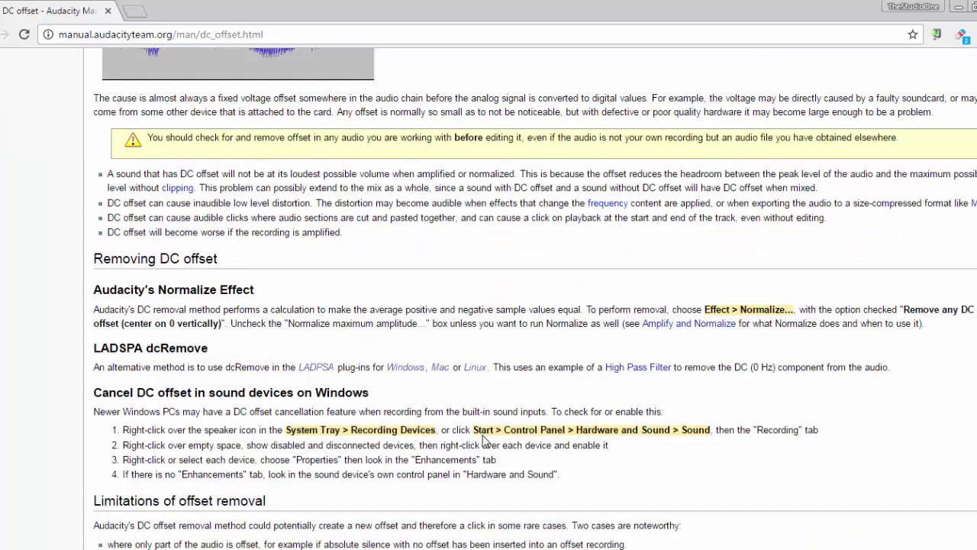
scroll(483, 440, "up", 3)
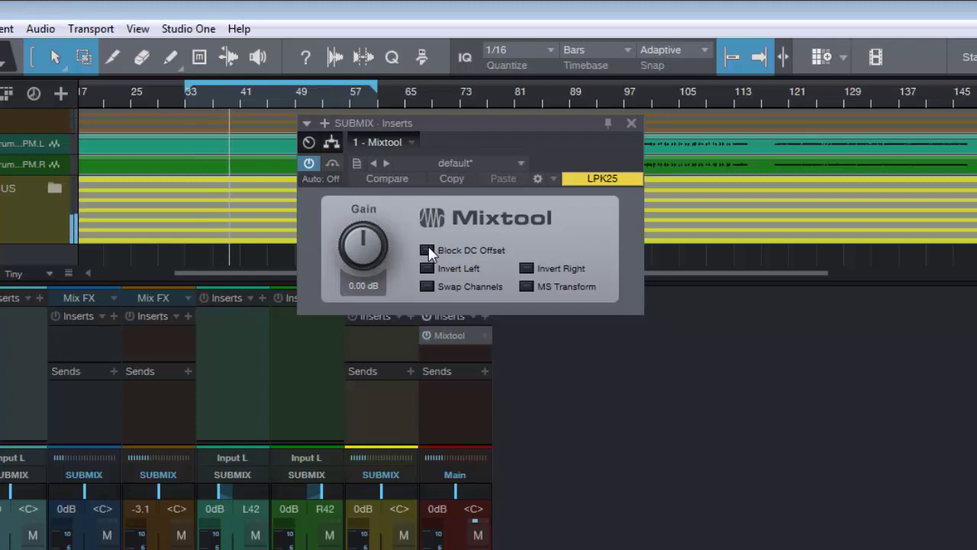
- Switch Mixtool's Block DC Offset on, then off again
left_click(427, 250)
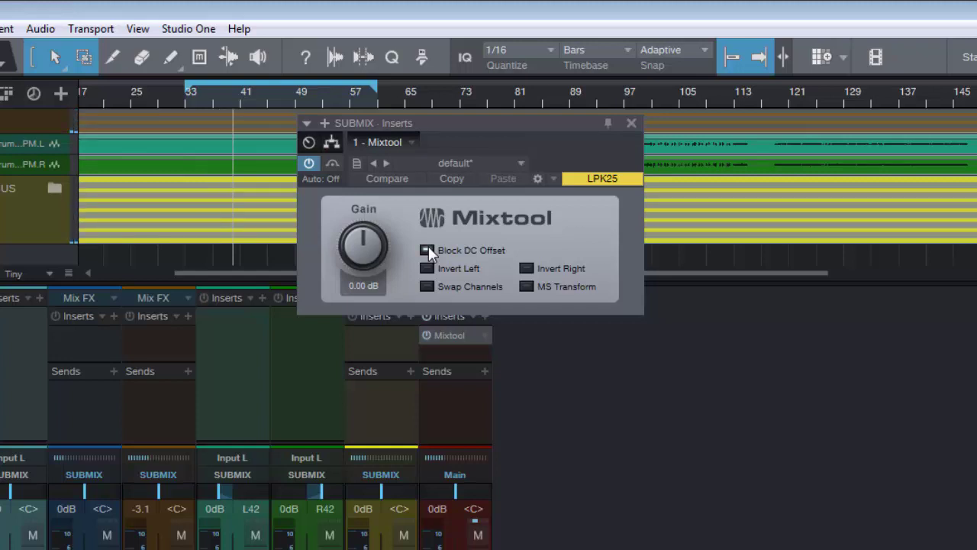
left_click(427, 250)
left_click(427, 268)
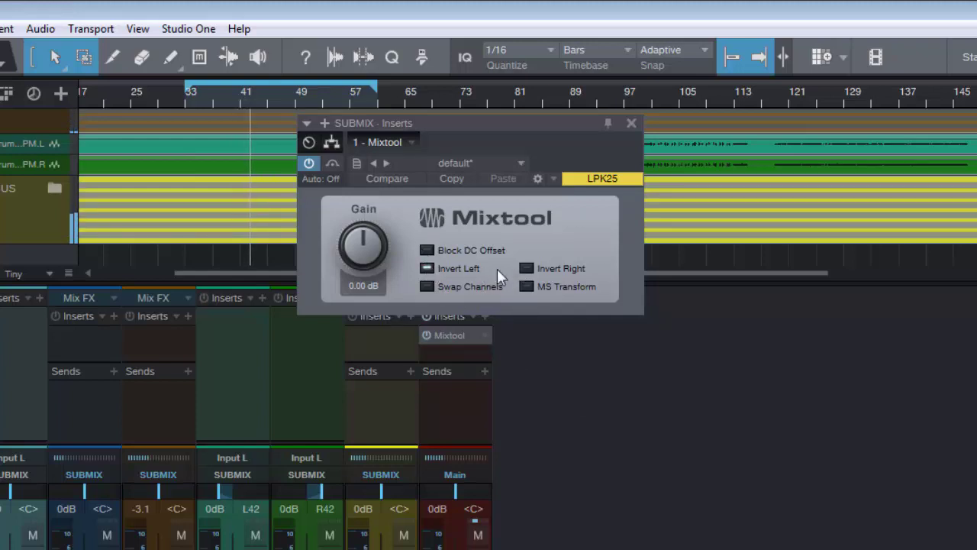
left_click(426, 268)
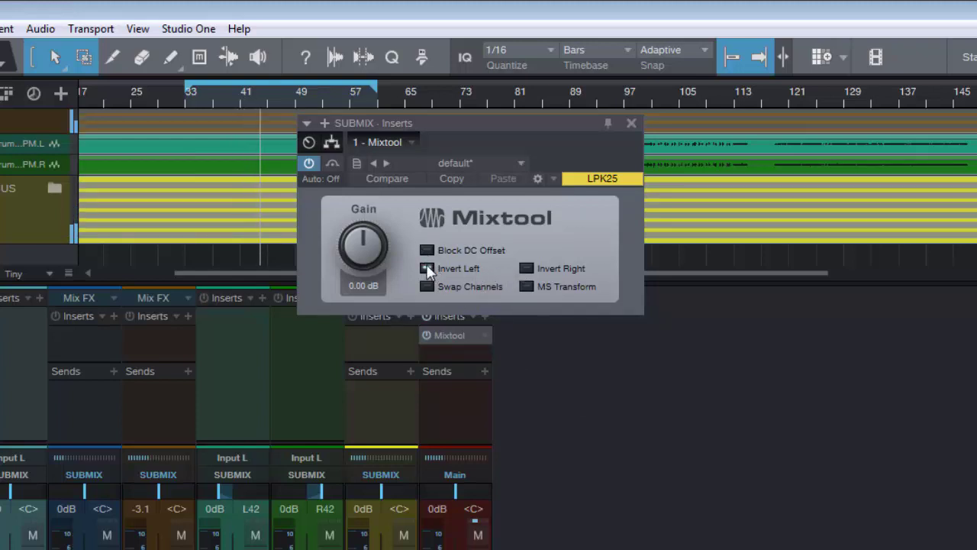
left_click(527, 268)
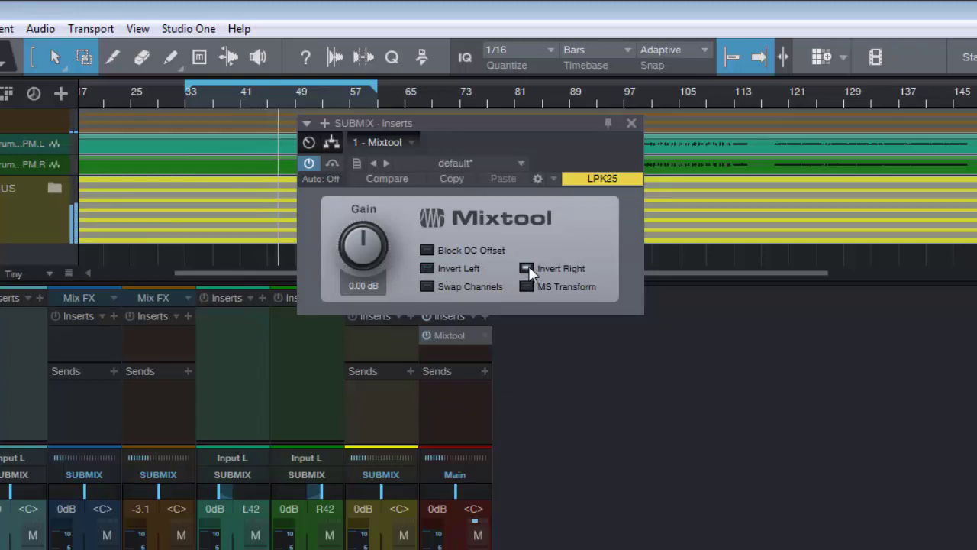
left_click(427, 268)
left_click(426, 266)
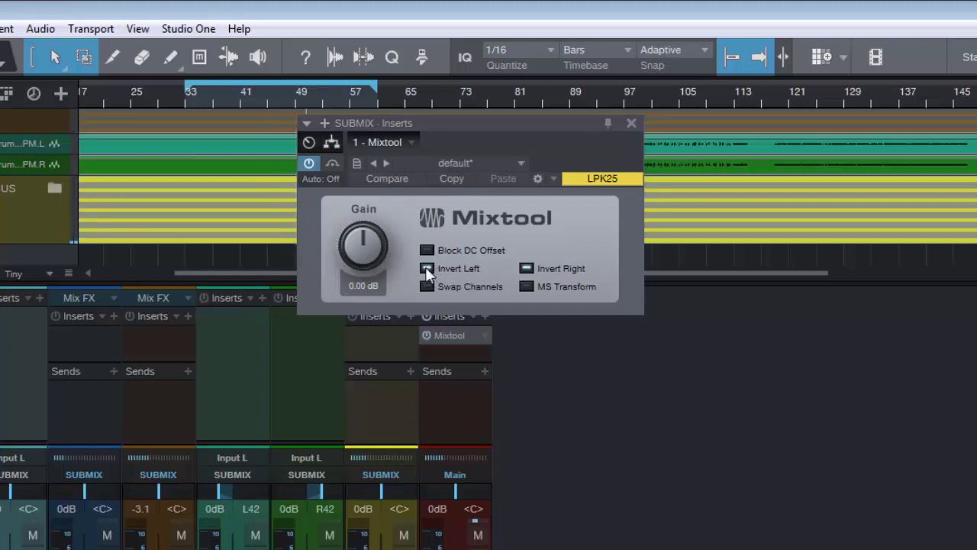
left_click(527, 269)
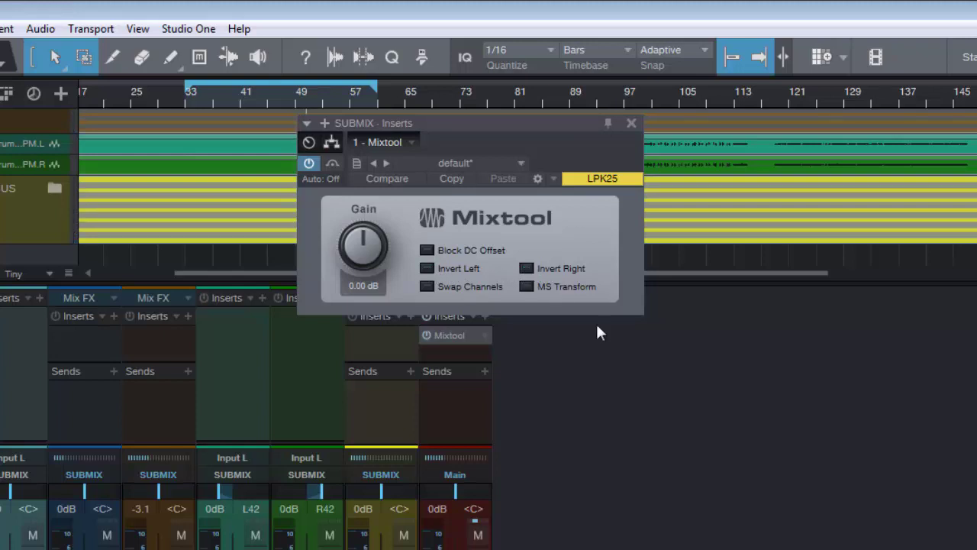
left_click(426, 269)
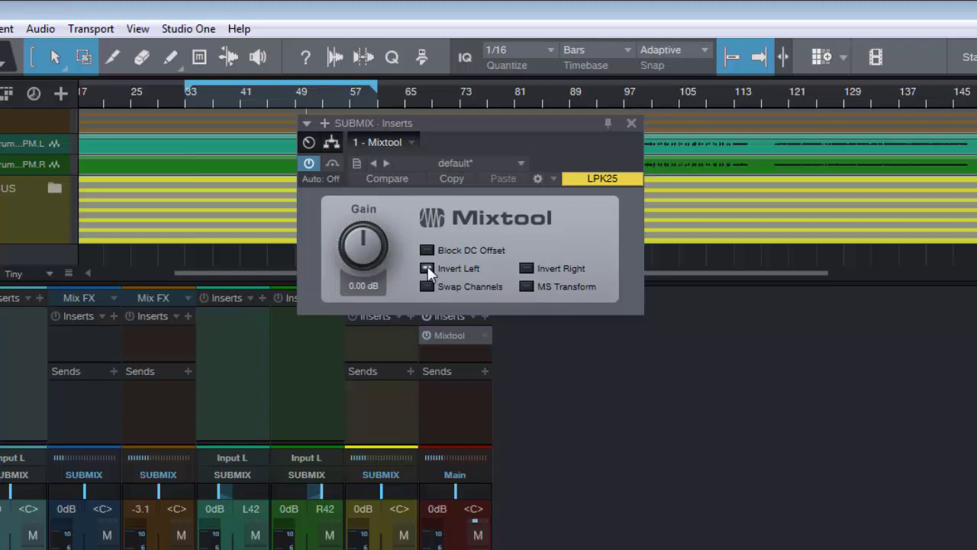
left_click(427, 269)
left_click(526, 269)
left_click(426, 287)
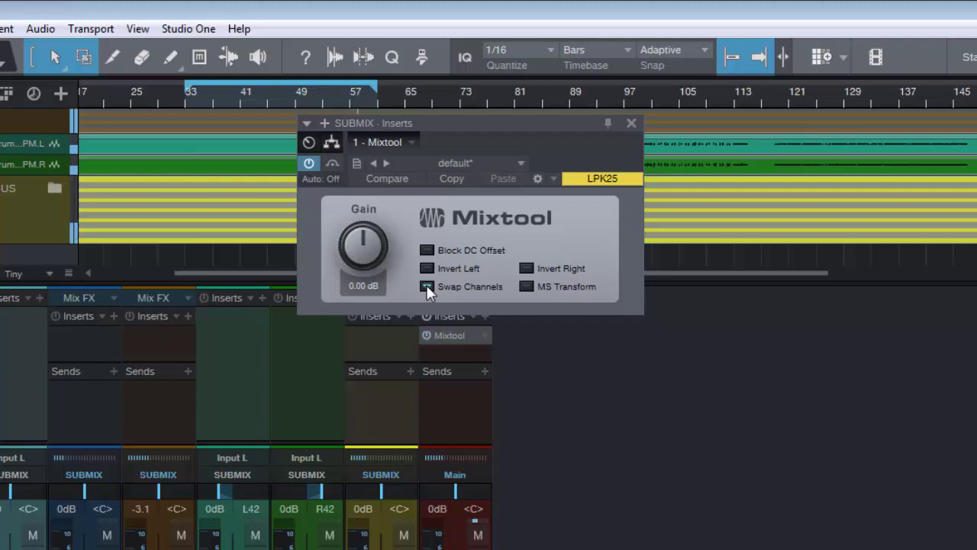
left_click(426, 286)
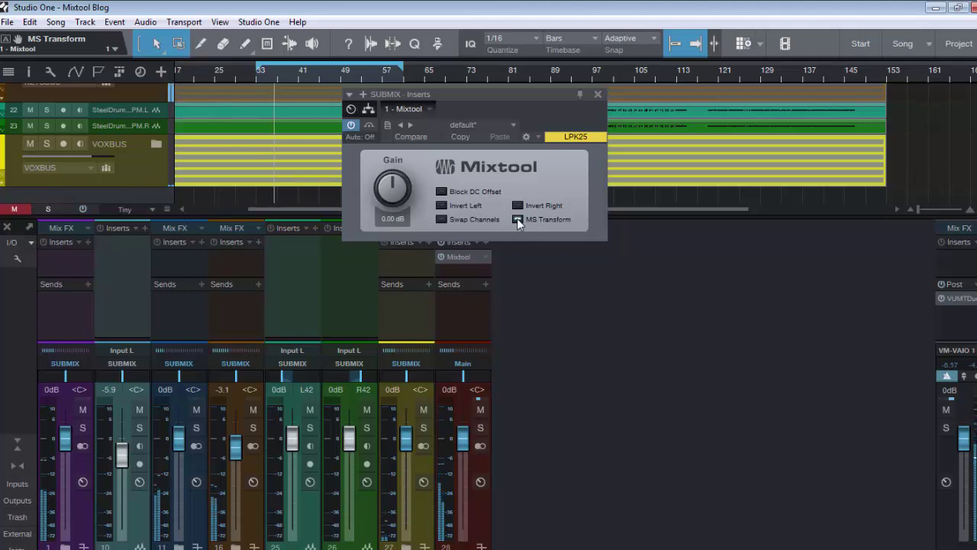
left_click(517, 219)
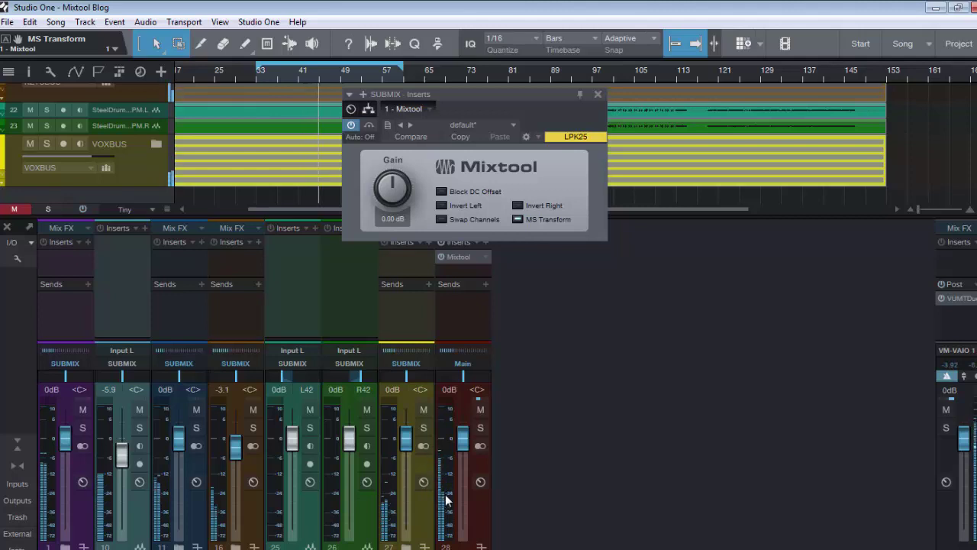
mouse_move(443, 496)
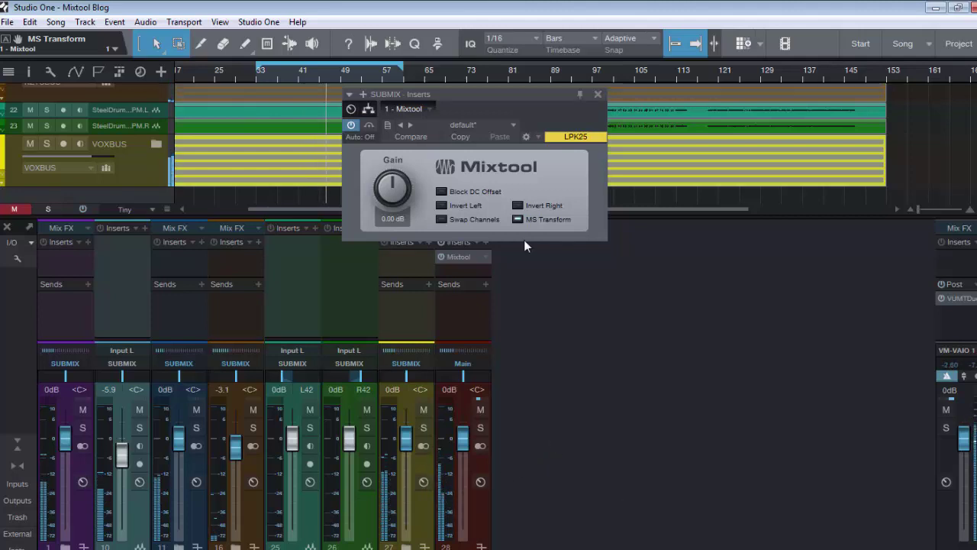
left_click(518, 219)
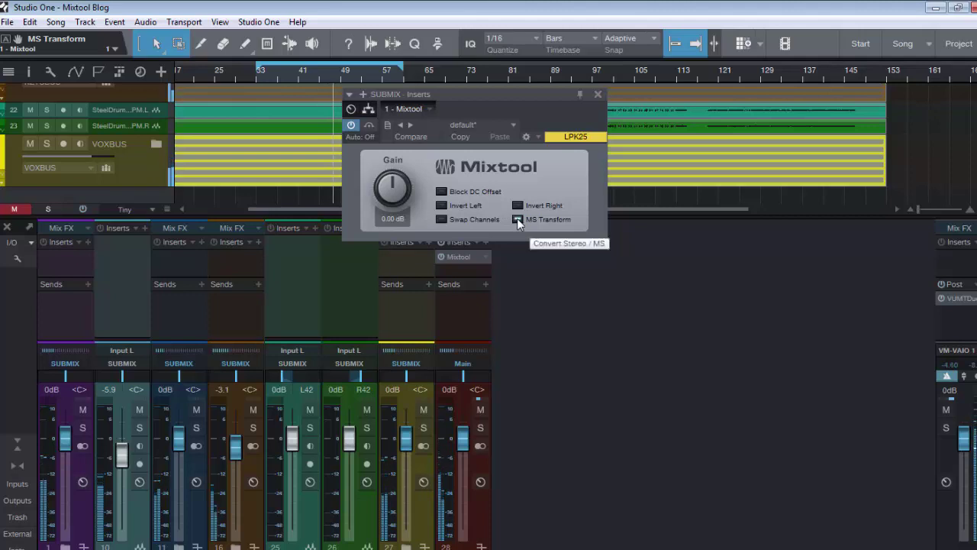
left_click(517, 218)
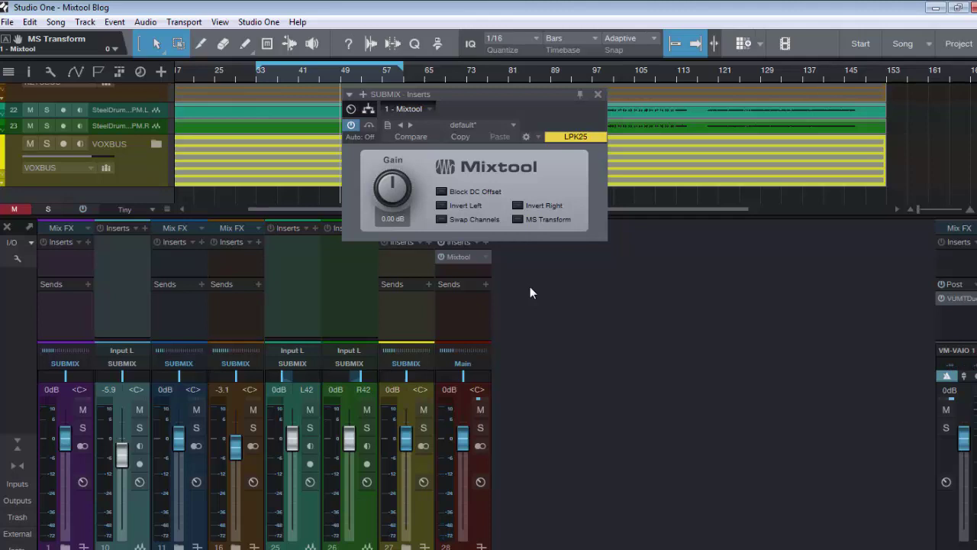
- Remove Mixtool from the SUBMIX channel and expand the VOXBUS folder to show its vocal channels
left_click(598, 95)
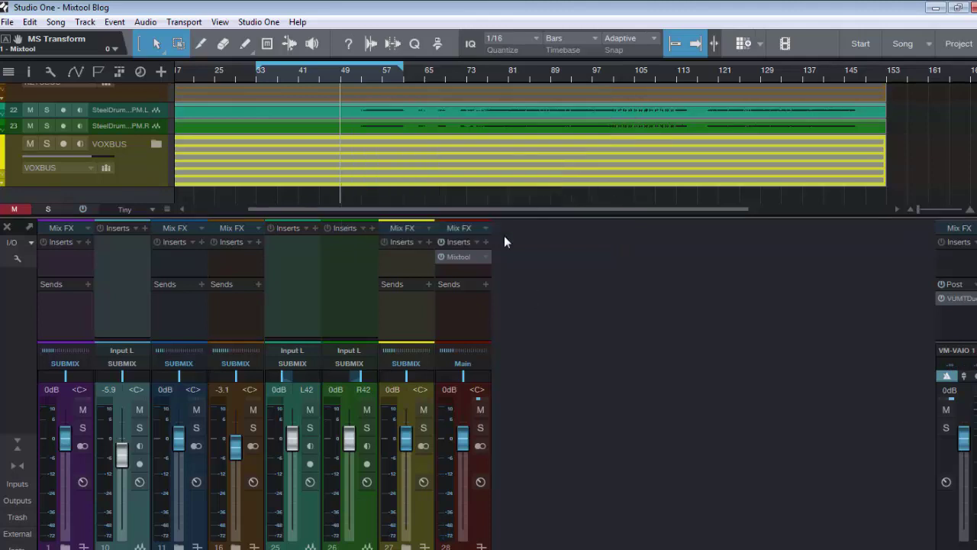
left_click(486, 256)
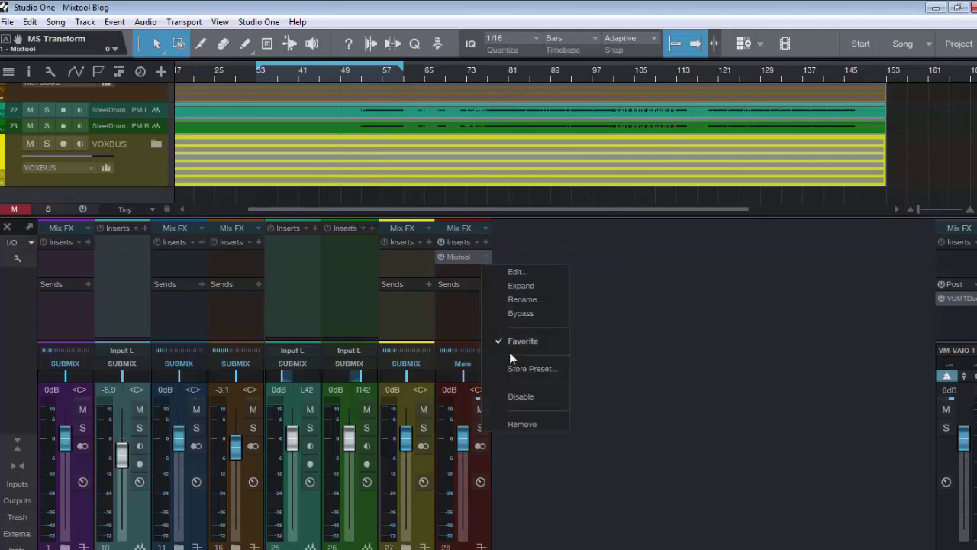
left_click(528, 424)
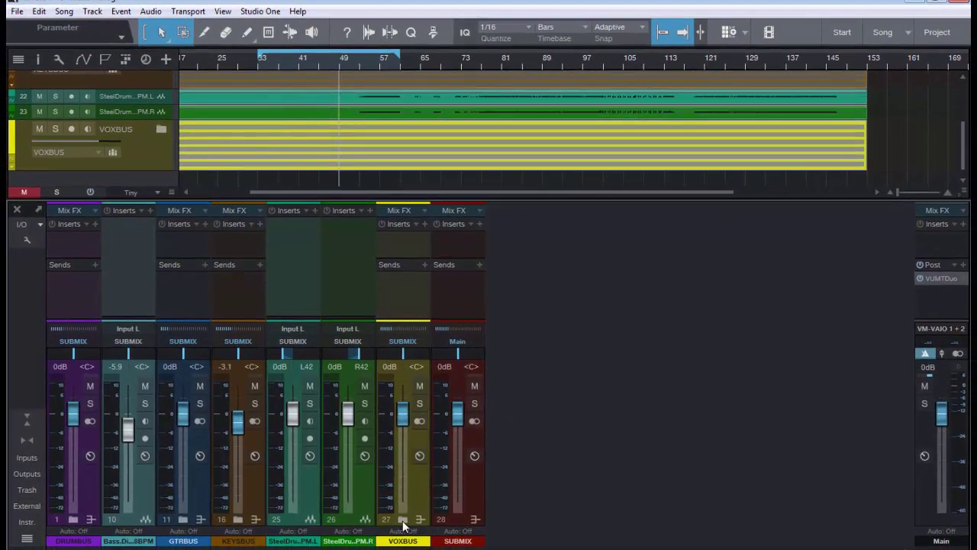
left_click(406, 547)
left_click(403, 520)
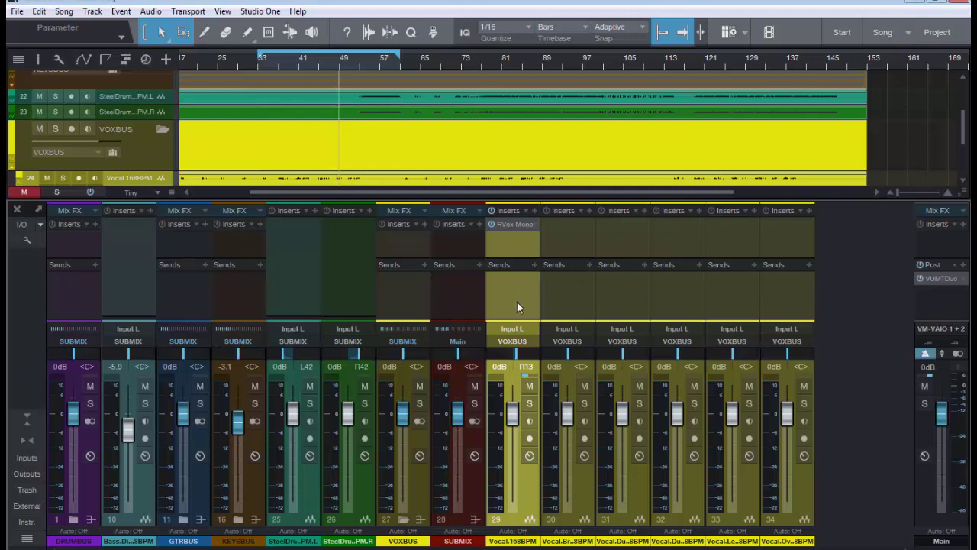
- Insert Mixtool on the Vocal.168BPM channel, entering -2 dB gain, then correcting it to -1.00 dB
left_click(534, 211)
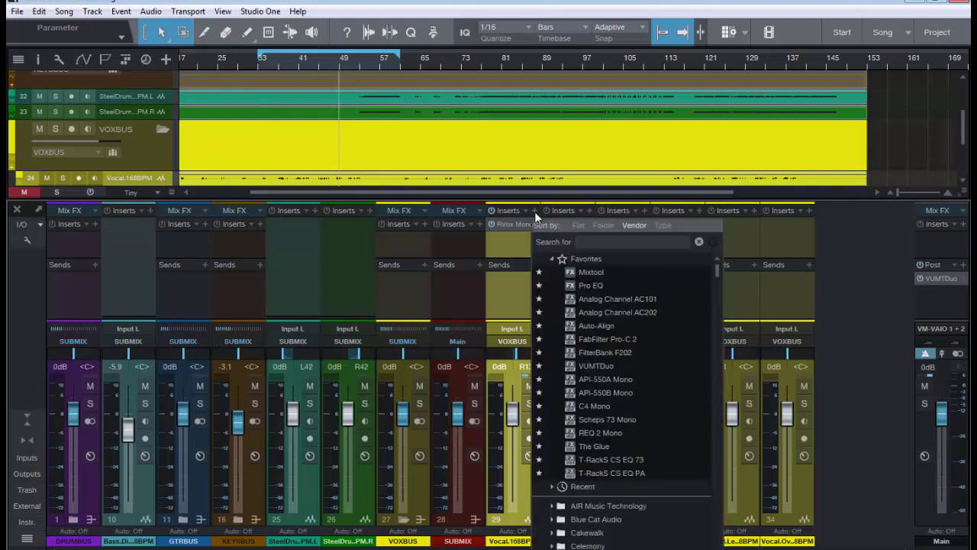
left_click(591, 272)
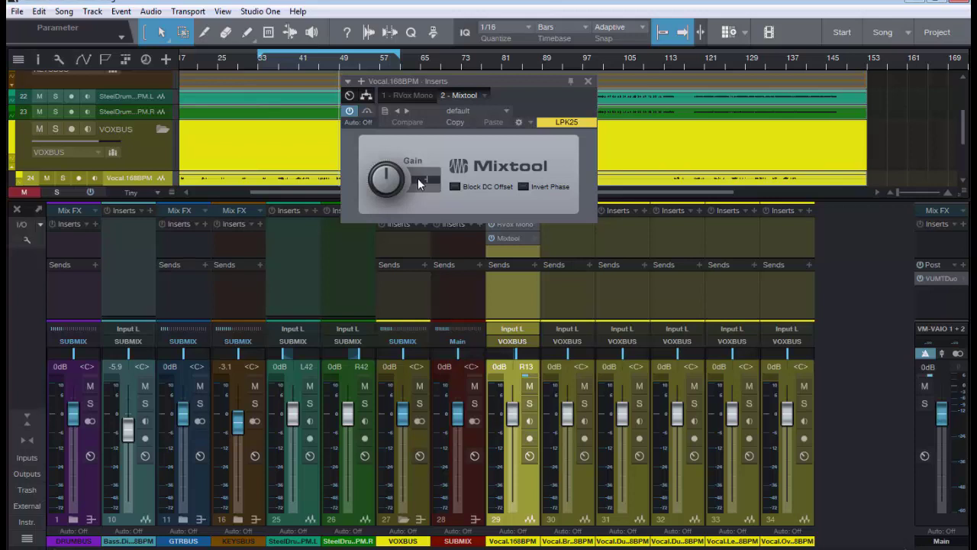
type("-2")
key("Return")
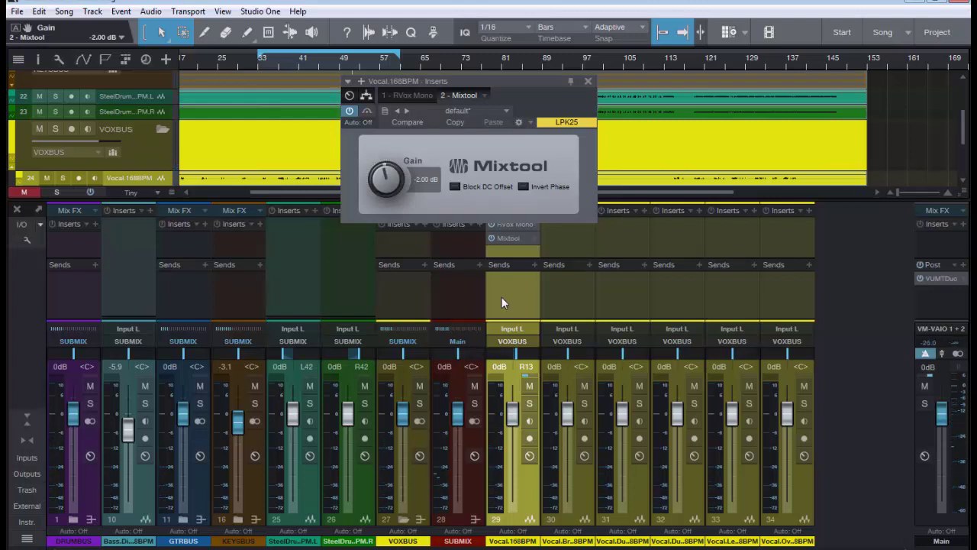
left_click(418, 179)
key("Return")
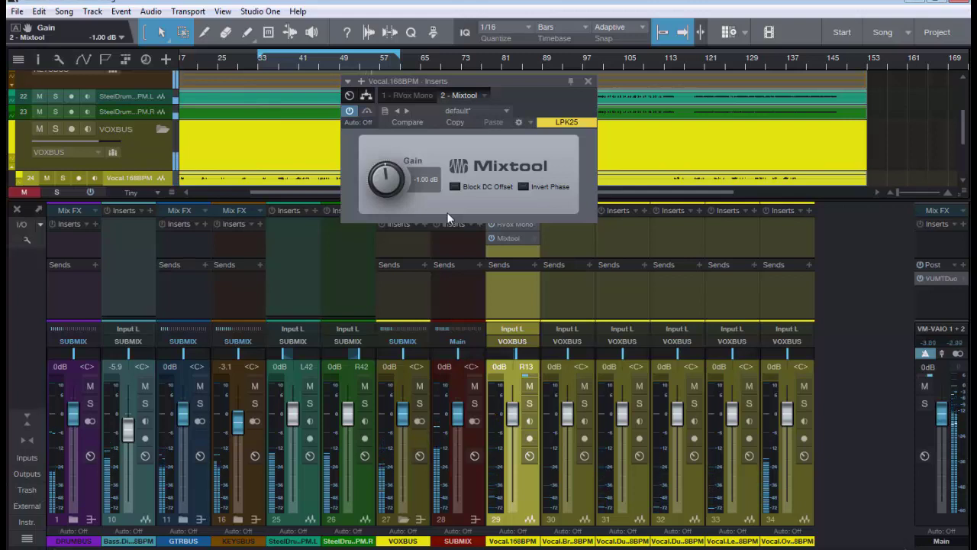
- Add SSLEQ Mono, found by searching 'ssl', after Mixtool on the vocal channel
left_click(588, 82)
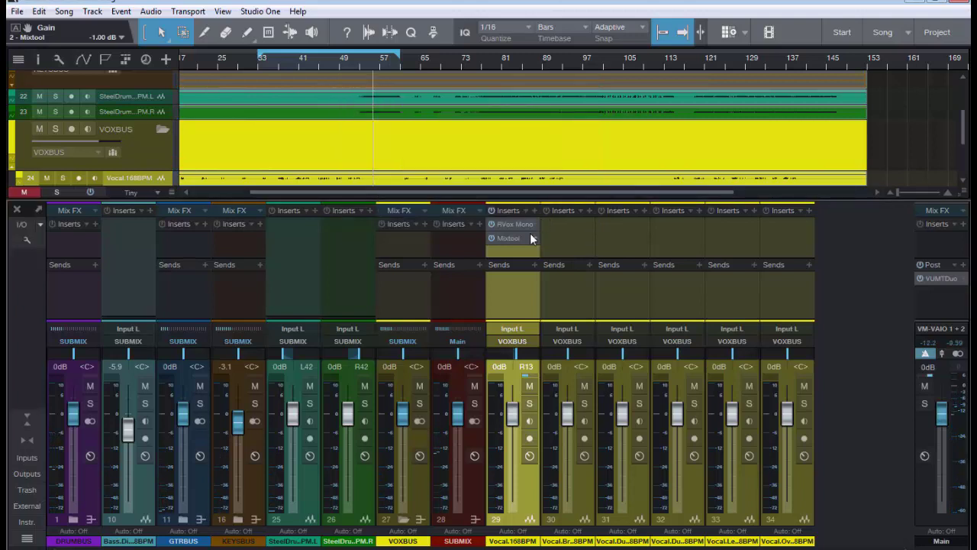
left_click(534, 210)
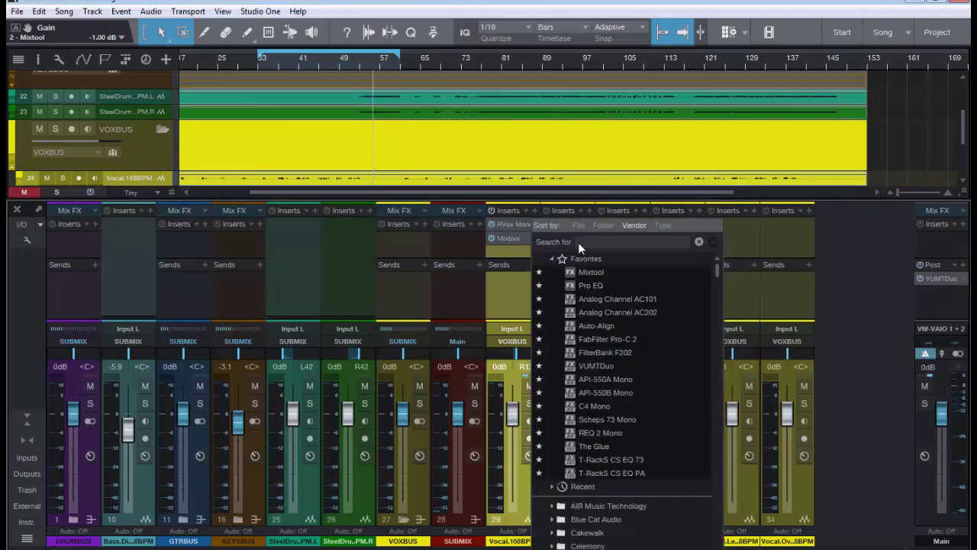
type("ssl")
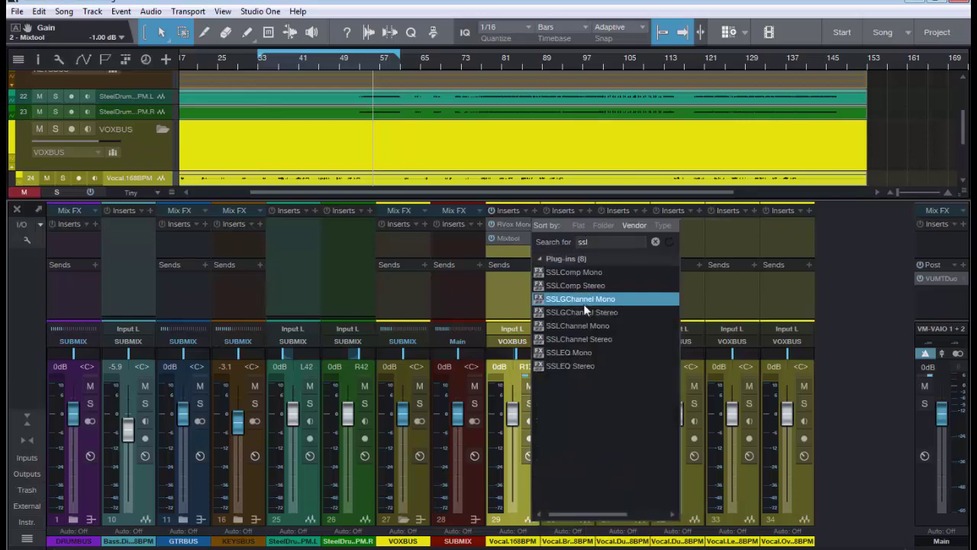
left_click(580, 352)
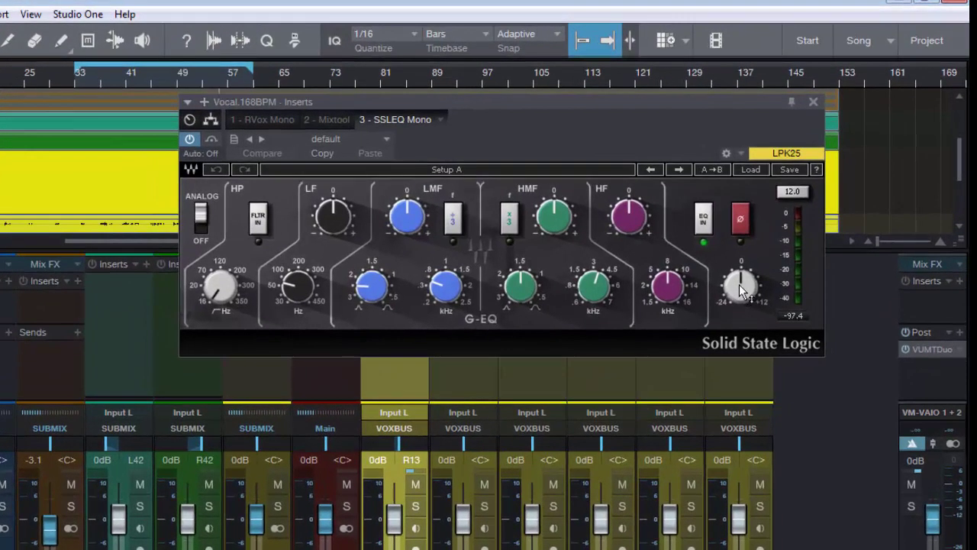
mouse_move(742, 281)
left_mouse_down()
mouse_move(742, 301)
mouse_move(742, 286)
left_mouse_up()
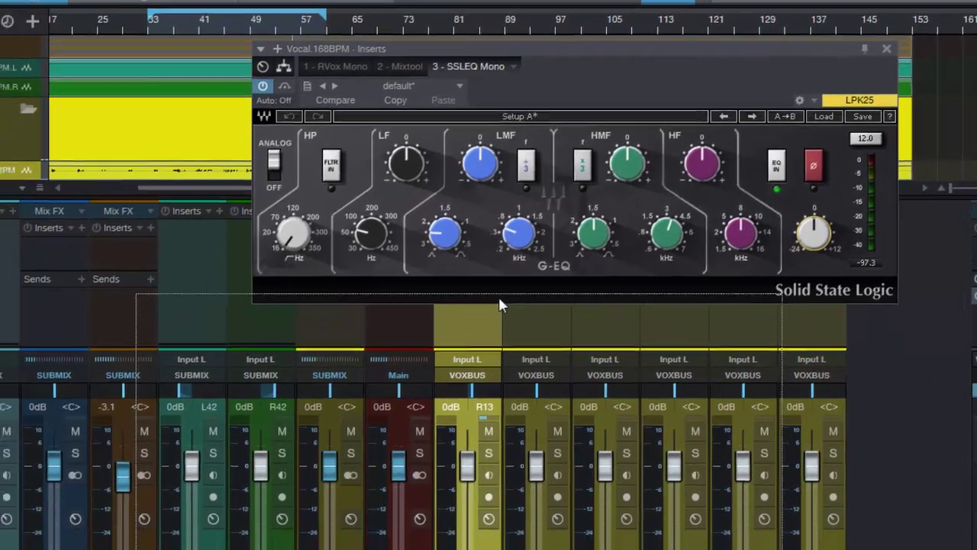
- Boost the SSL EQ's low-mid band and raise the high band gain to about 3.5
left_click_drag(542, 105, 599, 233)
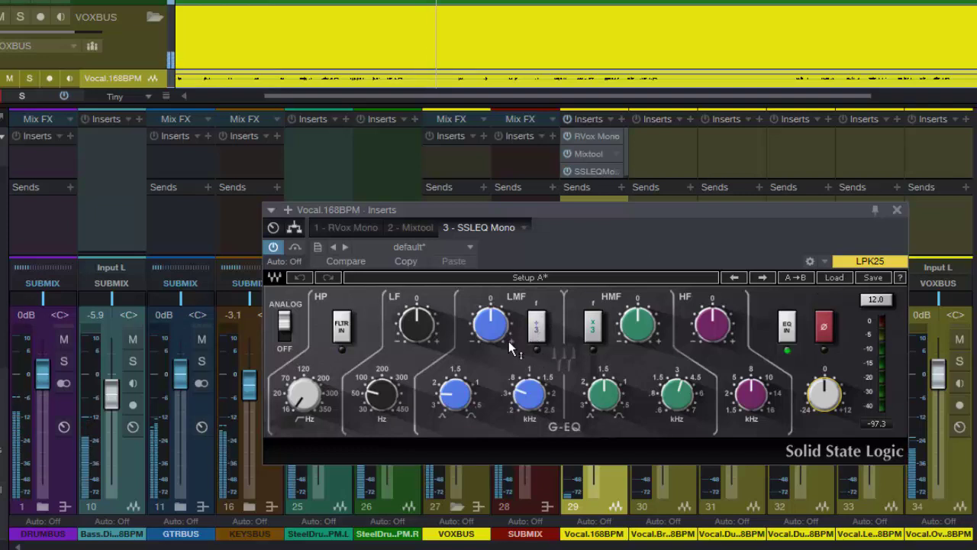
left_click_drag(491, 327, 492, 309)
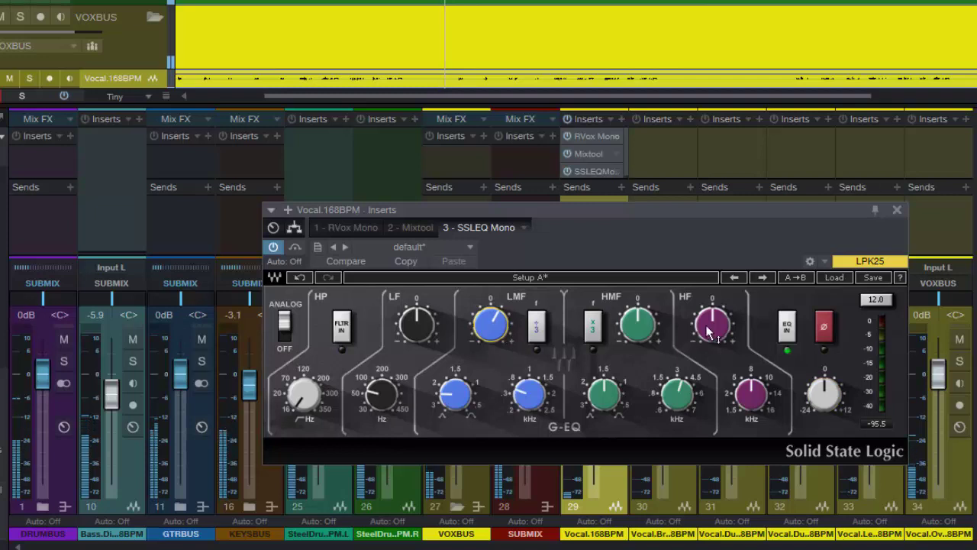
left_click_drag(708, 332, 709, 348)
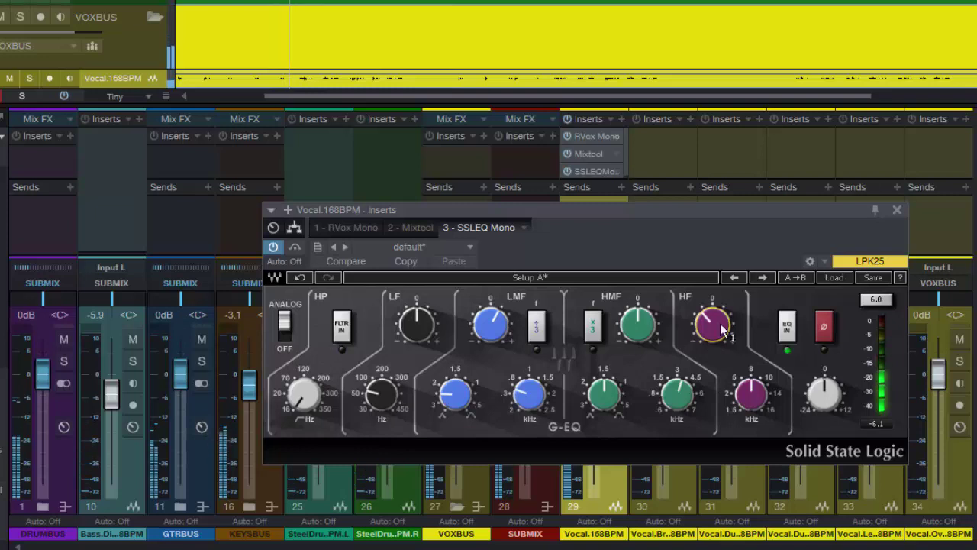
left_click_drag(710, 326, 710, 307)
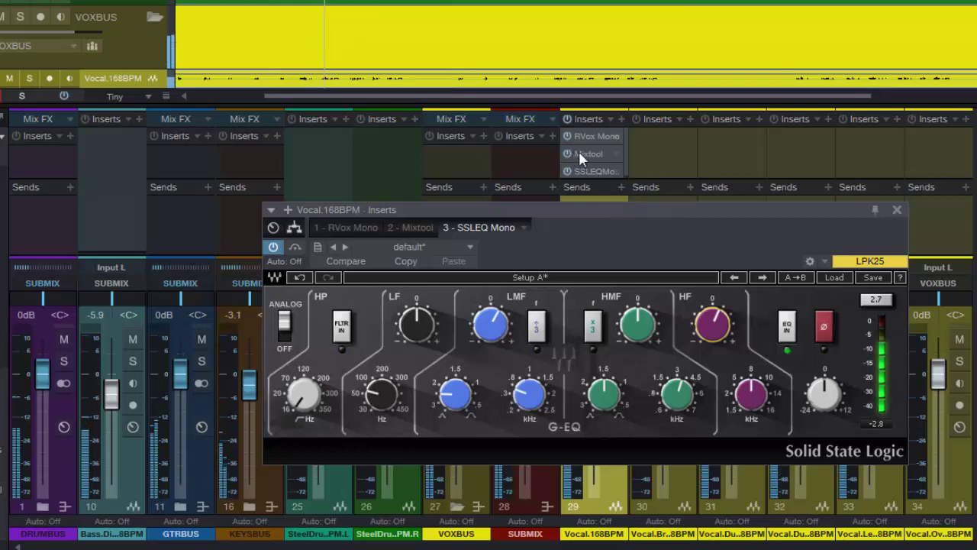
- Pin the SSL EQ window, open the vocal's Mixtool beside it, and reset its gain to 0.00 dB
left_click(875, 209)
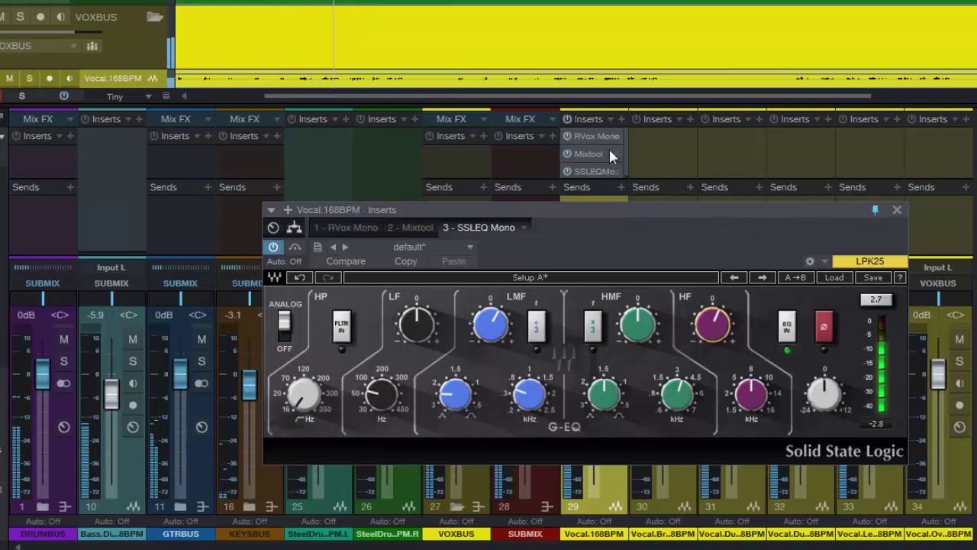
left_click(588, 153)
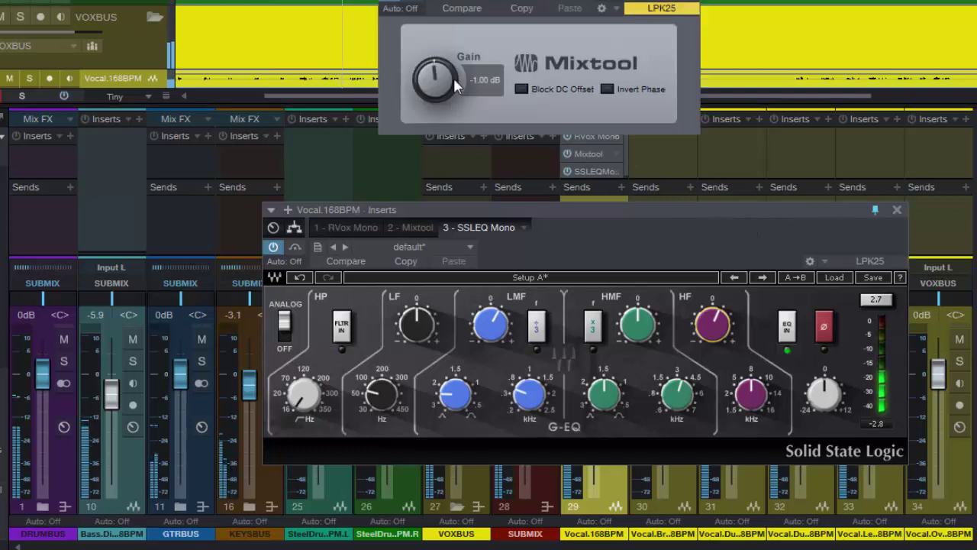
left_click_drag(439, 82, 438, 64)
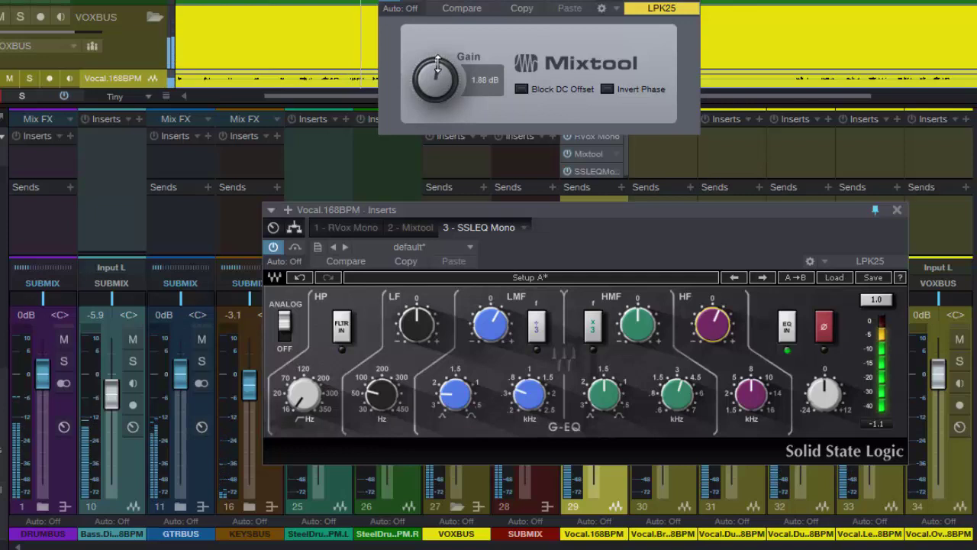
left_click_drag(437, 65, 430, 109)
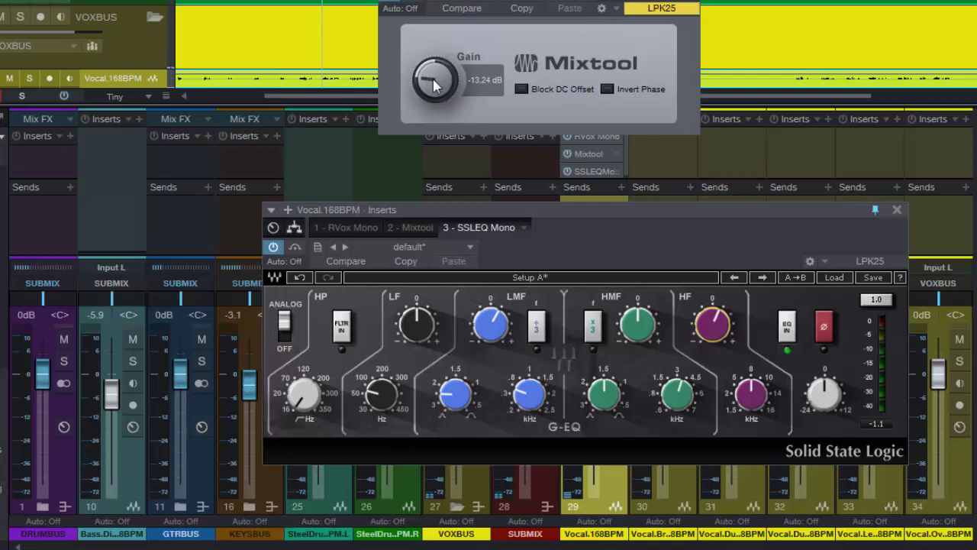
scroll(433, 84, "up", 3)
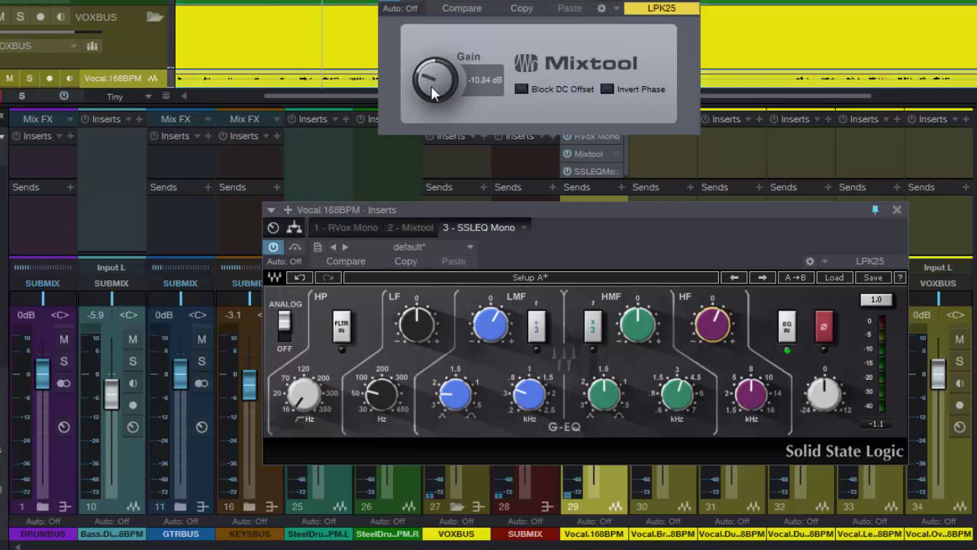
double_click(432, 90)
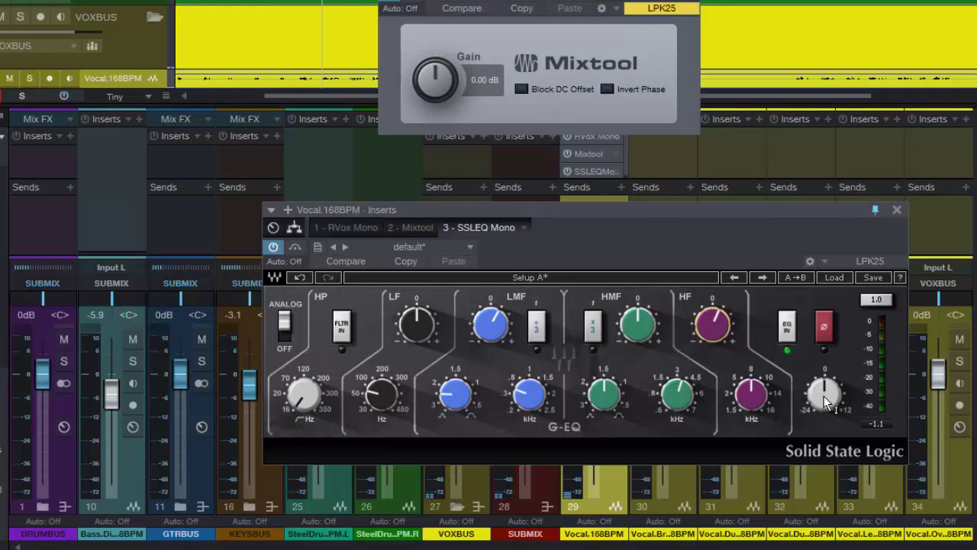
- Close the SSLEQ Mono window and remove SSLEQ Mono from the vocal channel
left_click(898, 210)
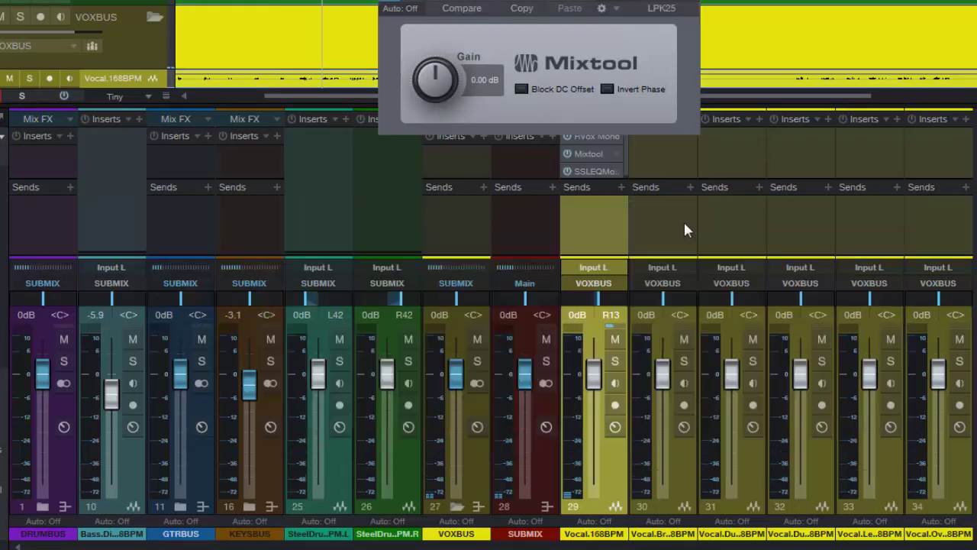
right_click(614, 171)
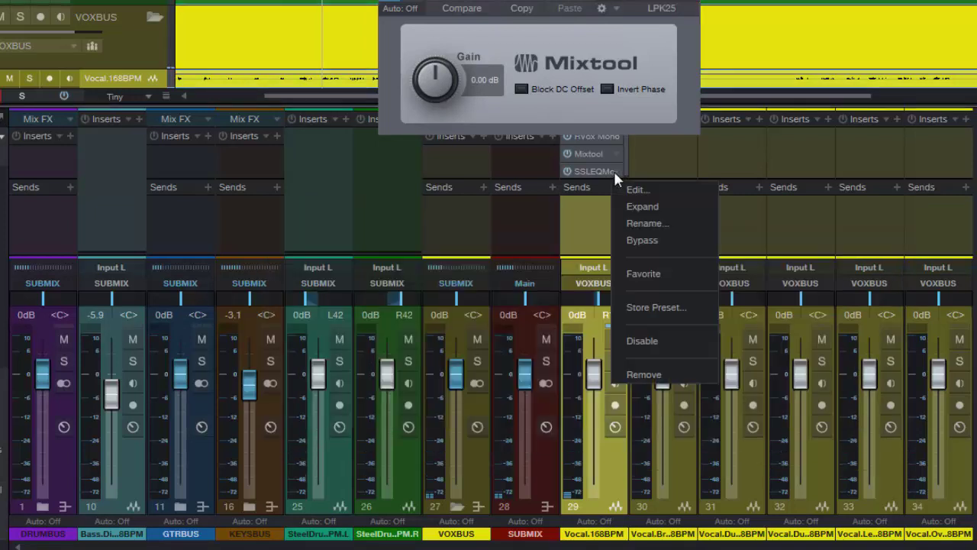
left_click(651, 375)
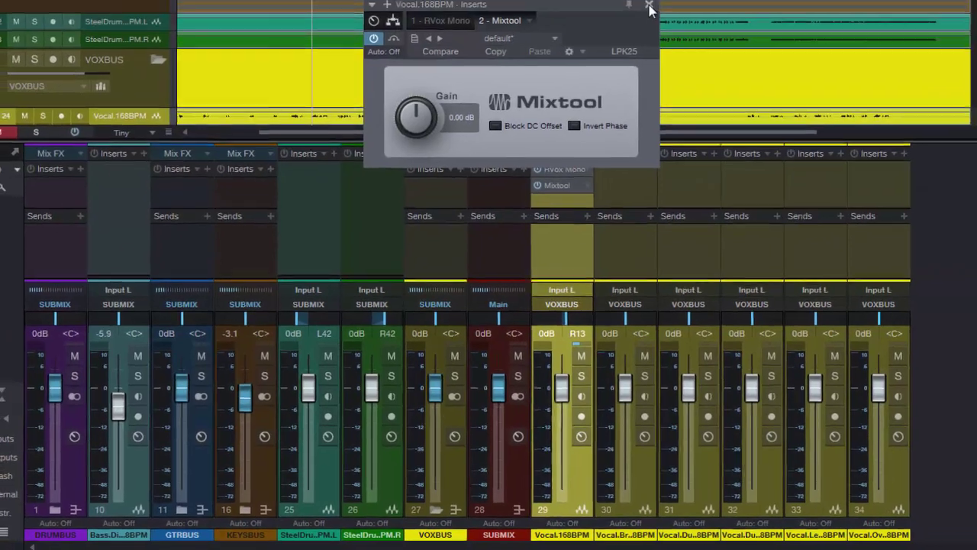
- Remove Mixtool from the Vocal.168BPM channel and collapse the VOXBUS folder
left_click(683, 13)
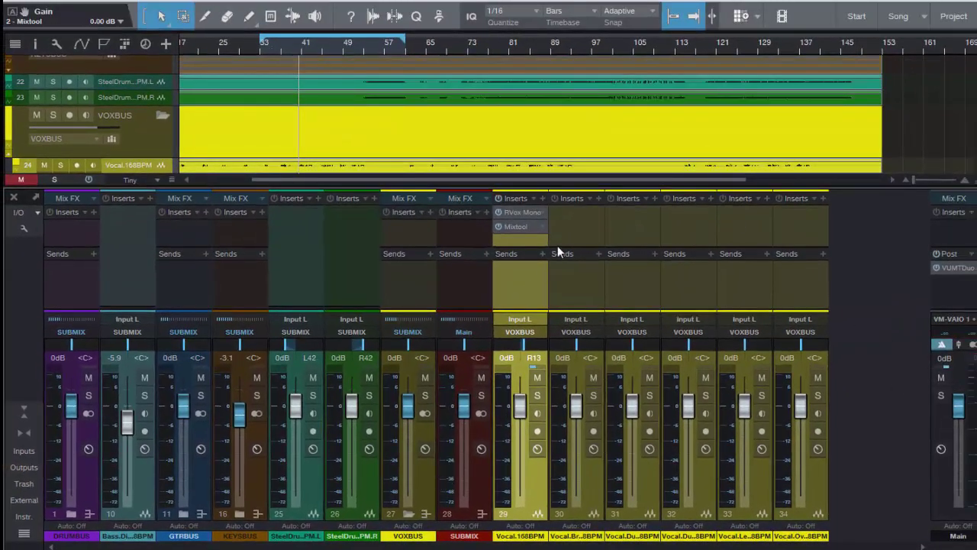
left_click(541, 227)
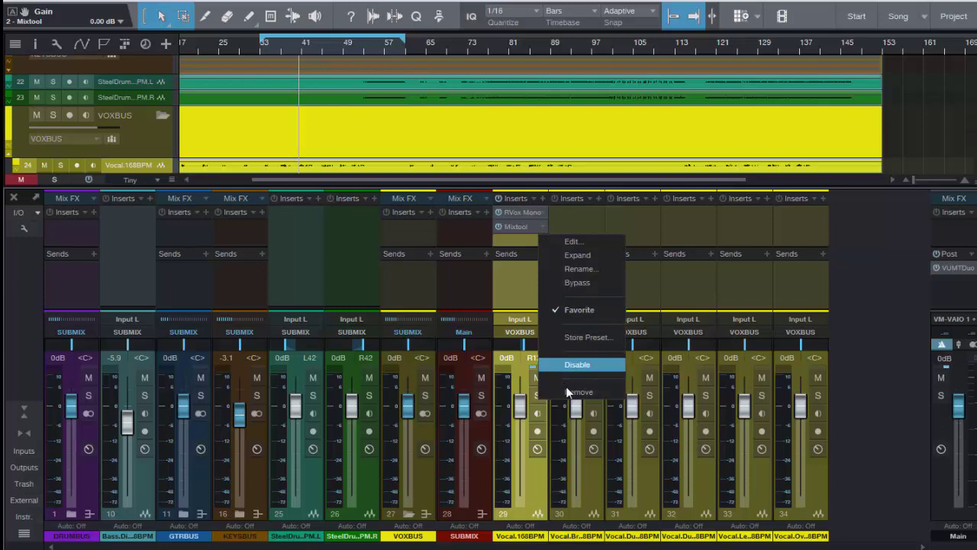
left_click(569, 393)
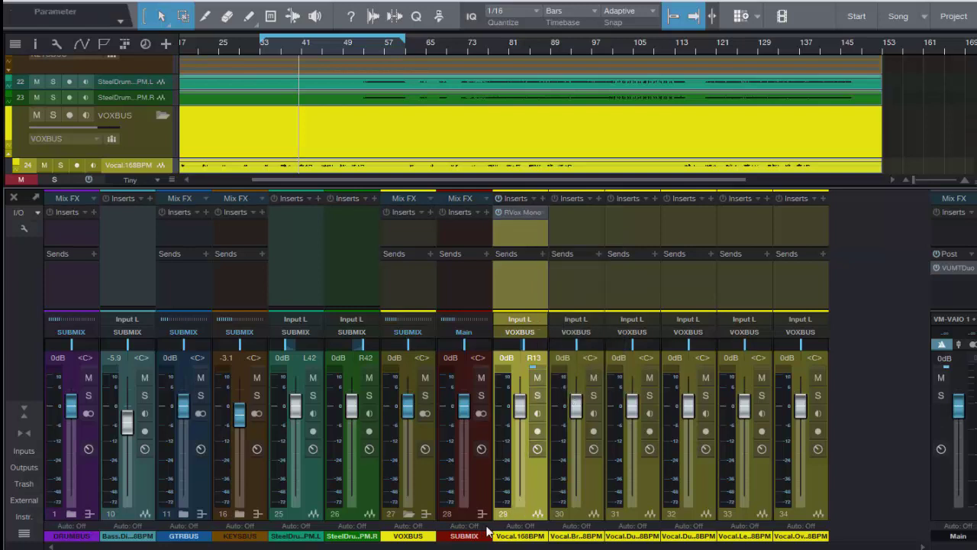
left_click(411, 516)
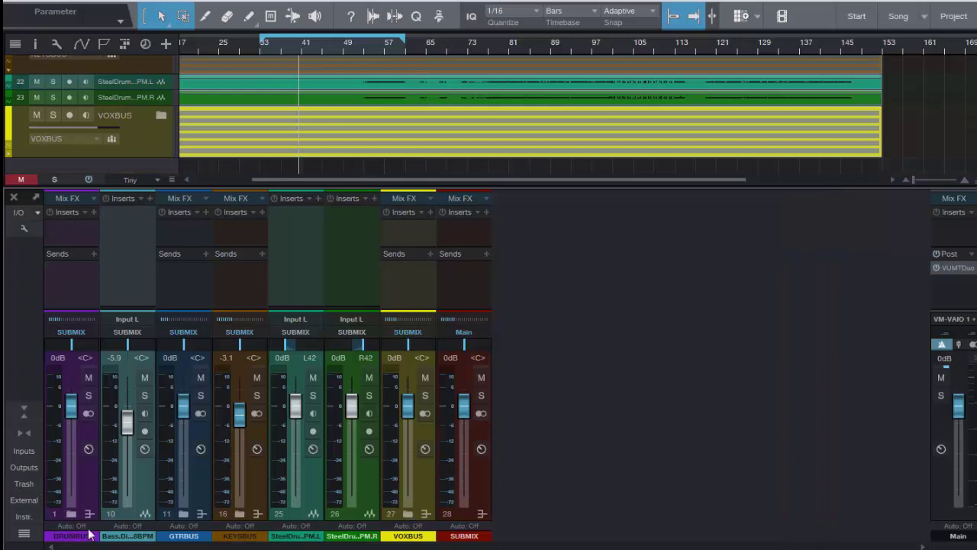
- Expand DRUMBUS and solo the SN Top snare channel and the right overhead channel
left_click(71, 516)
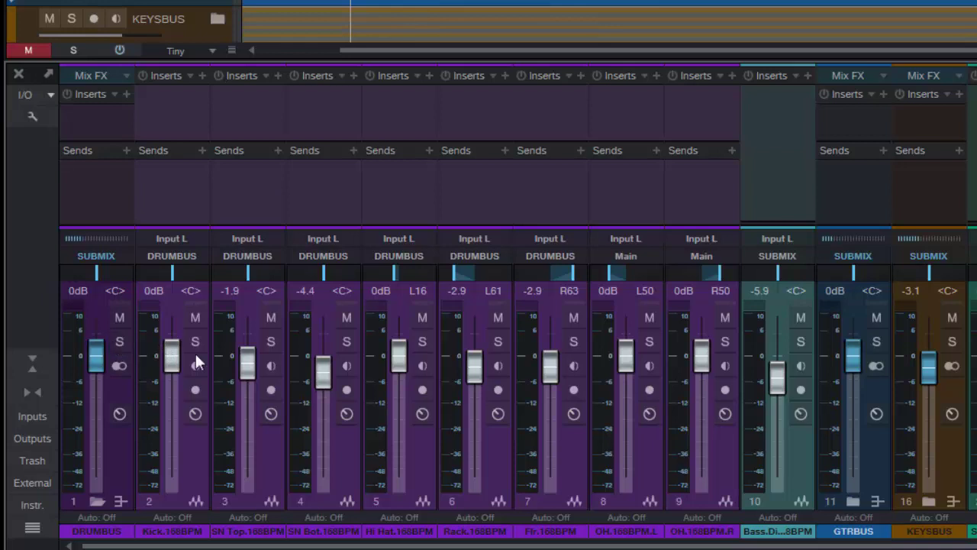
left_click(271, 342)
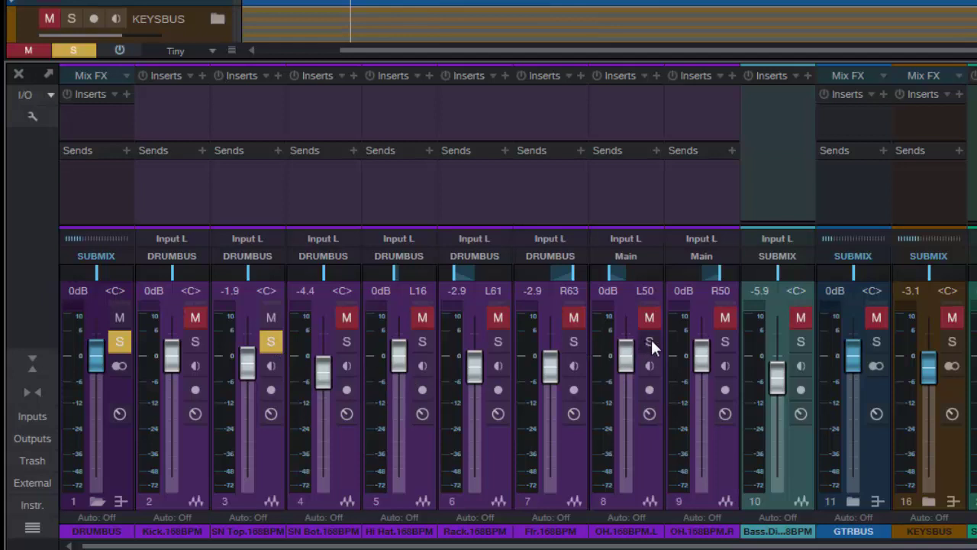
left_click(726, 341)
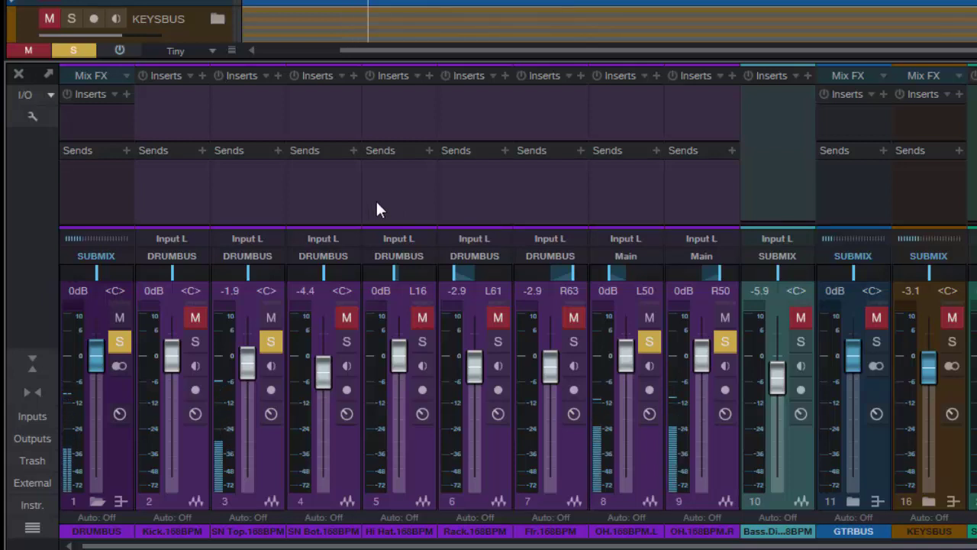
- Insert Mixtool on the SN Top.168BPM snare channel, leaving Invert Phase switched on
left_click(279, 74)
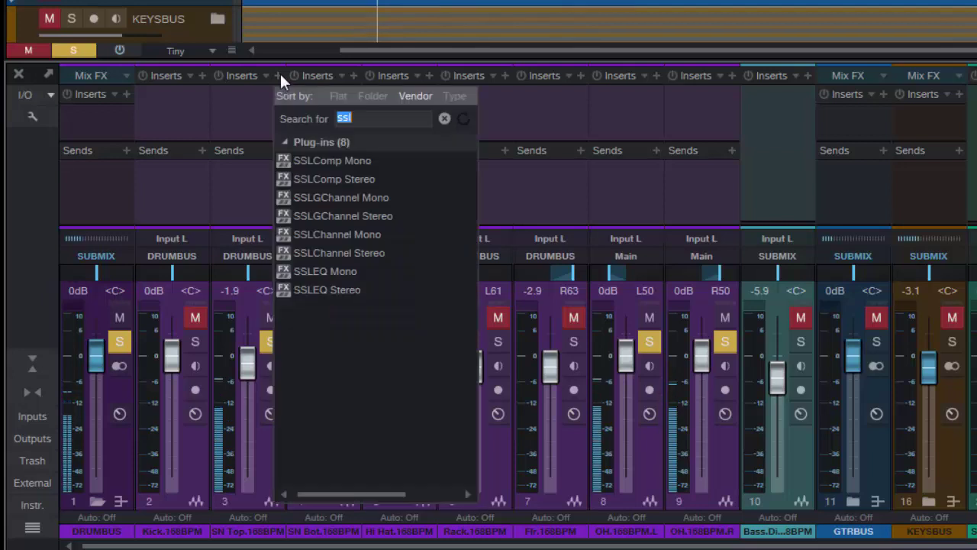
left_click(443, 118)
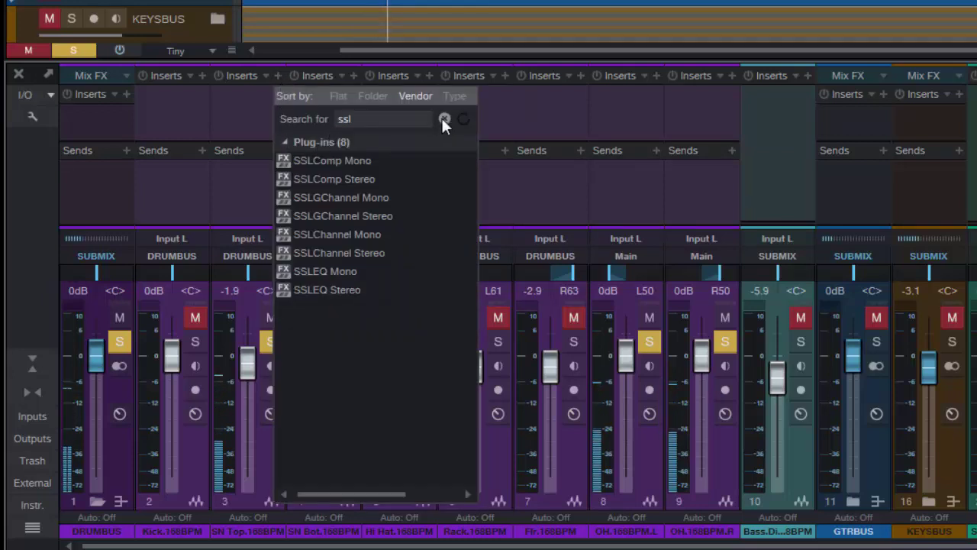
left_click(380, 160)
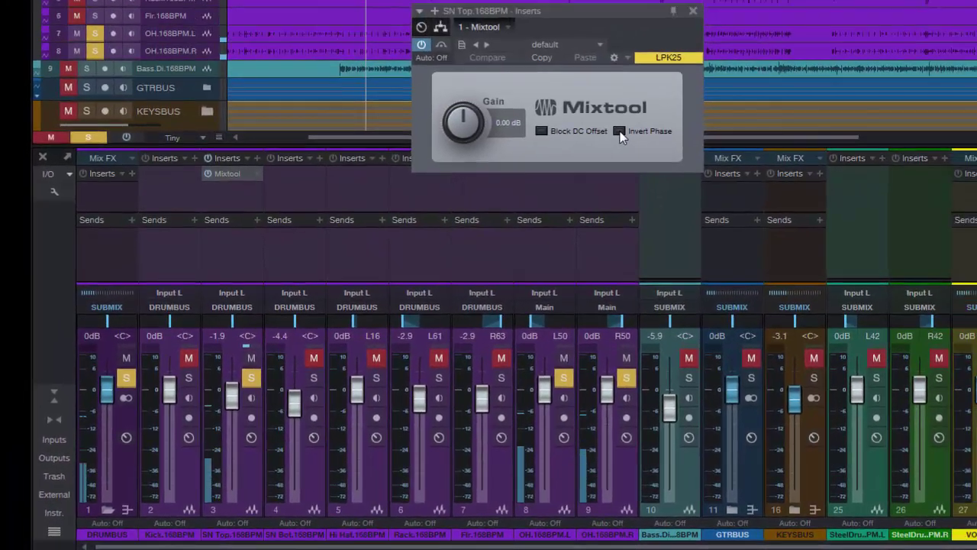
left_click(620, 132)
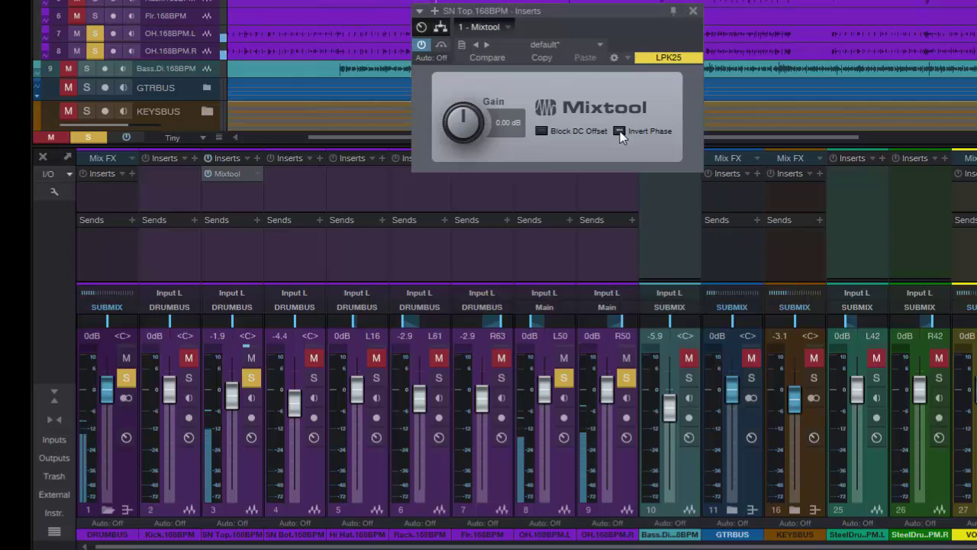
left_click(620, 132)
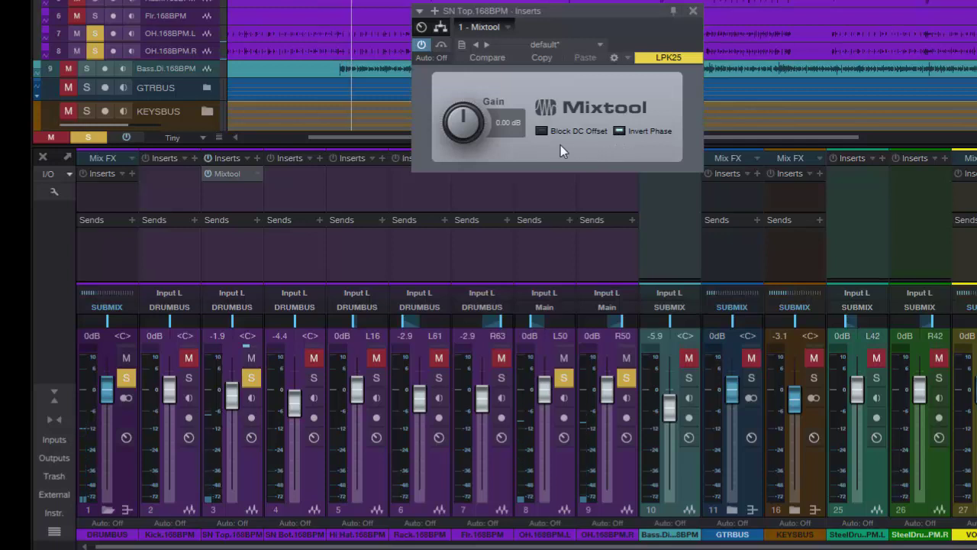
- Close the snare's Mixtool window, unsolo the snare channel, and solo the Kick.168BPM channel
left_click(693, 12)
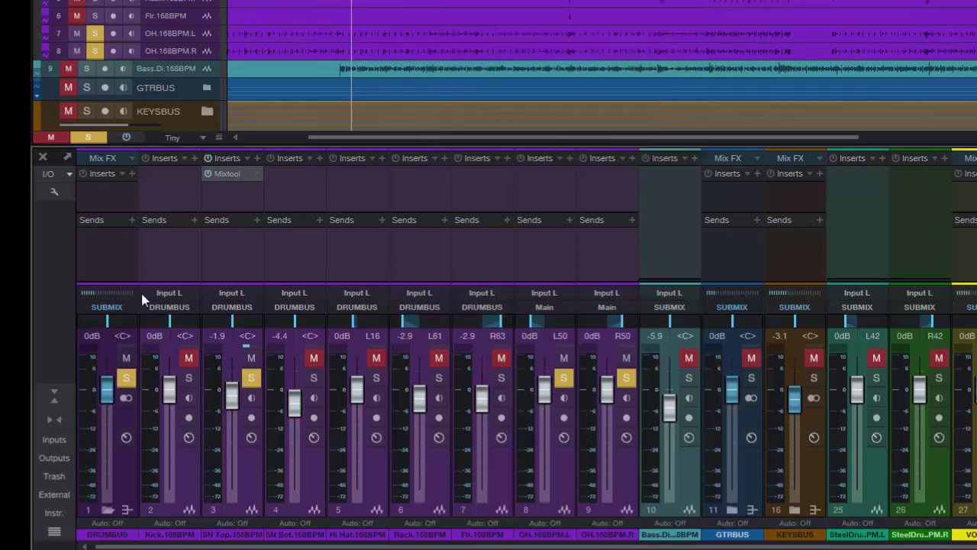
left_click(252, 378)
left_click(189, 377)
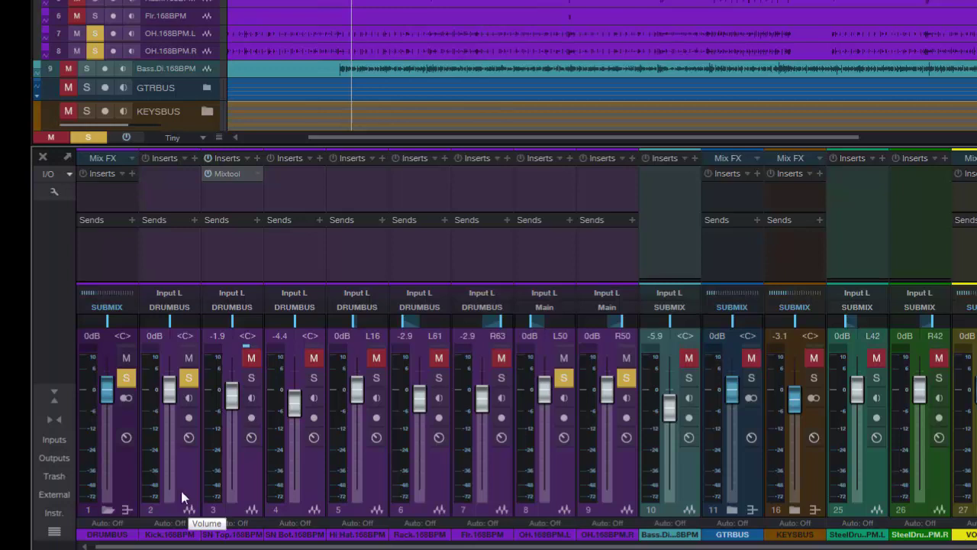
- Insert Mixtool from Favorites on the kick channel and toggle its Invert Phase option
left_click(194, 158)
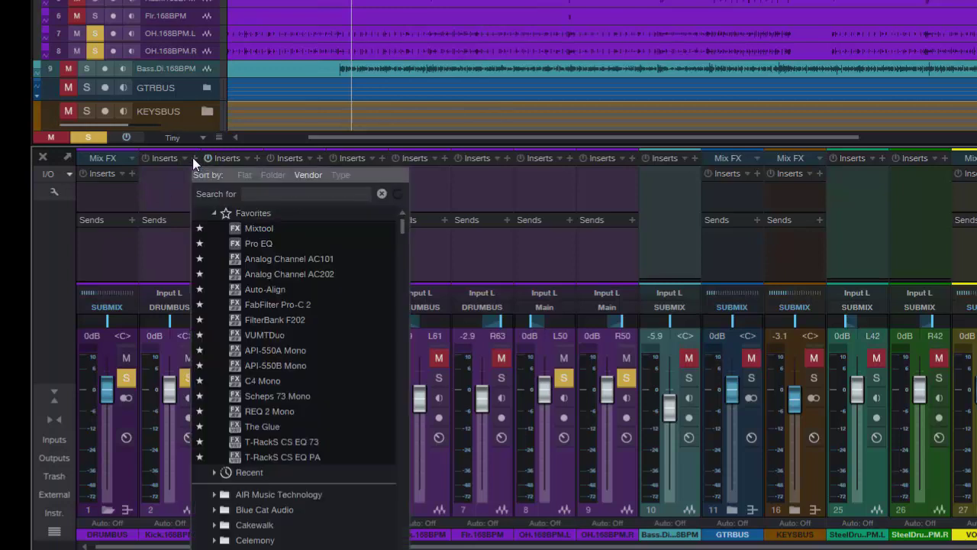
left_click(254, 229)
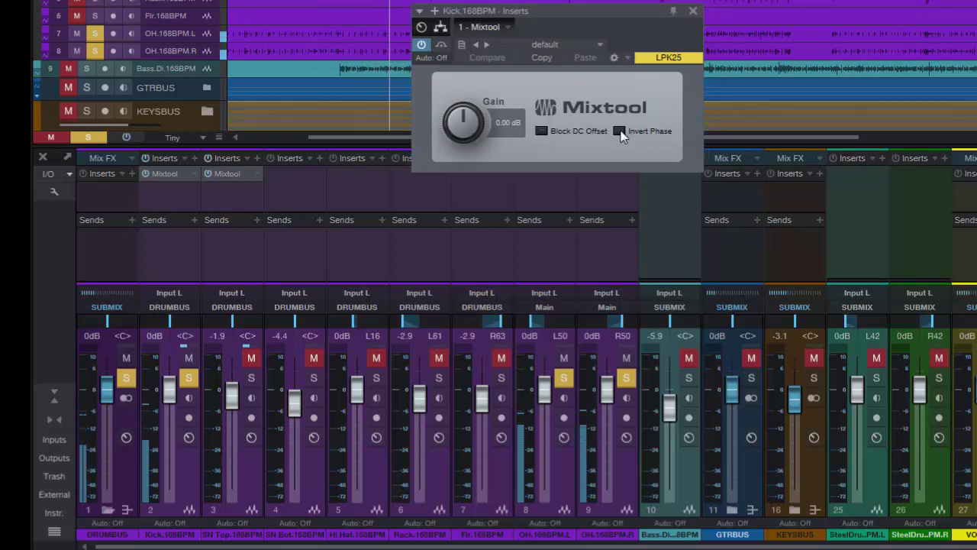
left_click(619, 132)
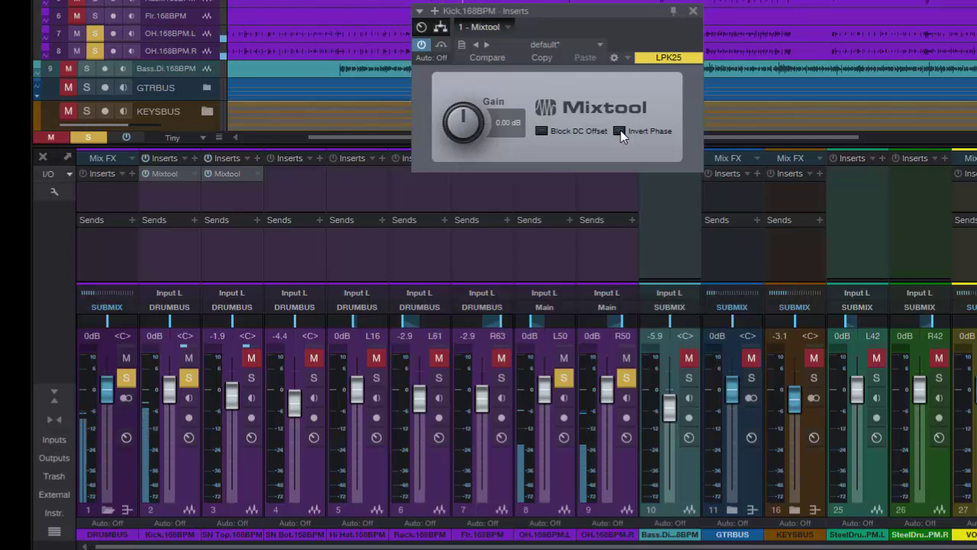
left_click(619, 132)
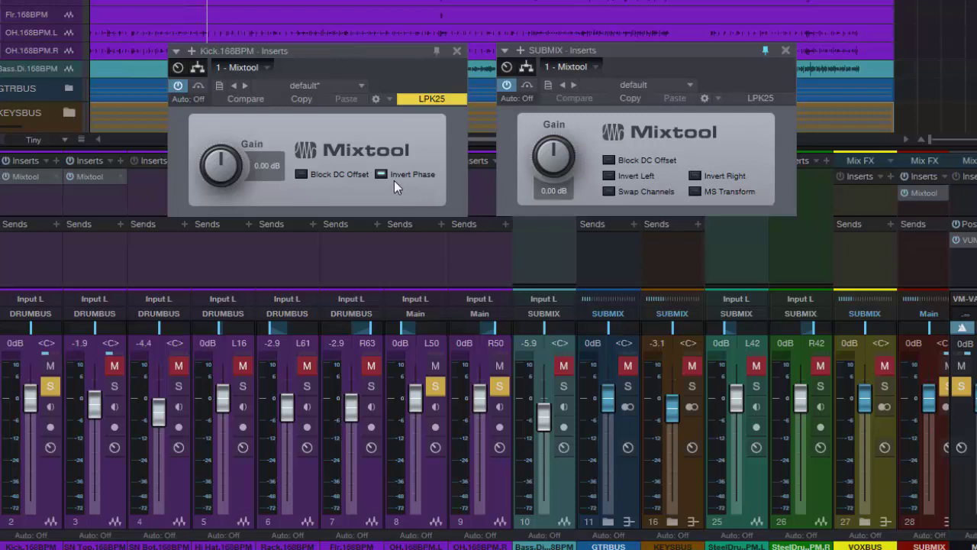
- On the SUBMIX stereo Mixtool, enable Invert Left, then switch Invert Right on and back off
left_click(610, 174)
left_click(695, 176)
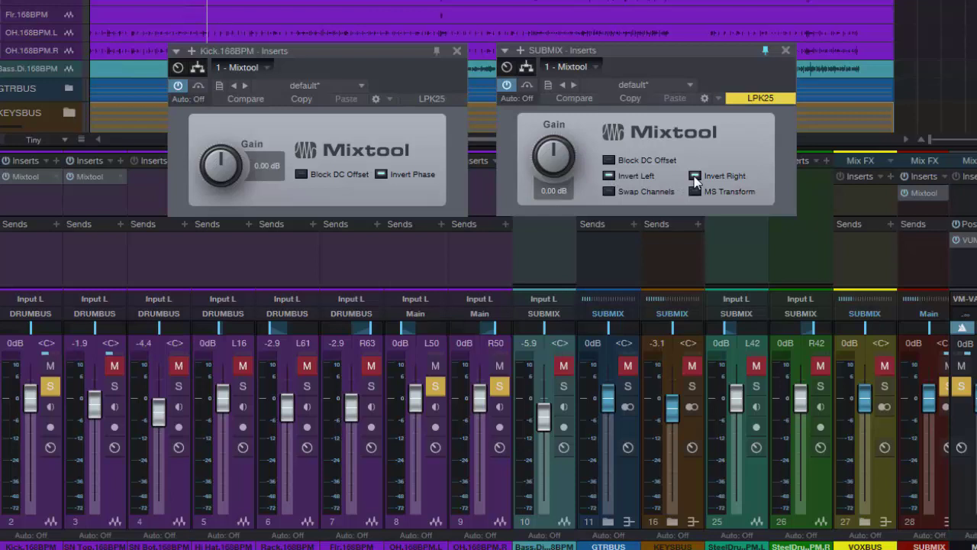
left_click(695, 177)
left_click_drag(345, 47, 341, 11)
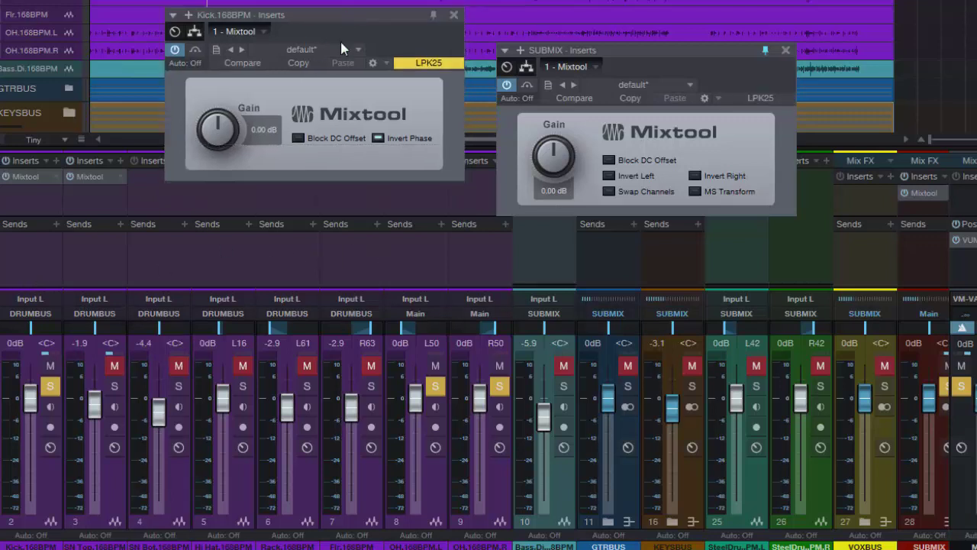